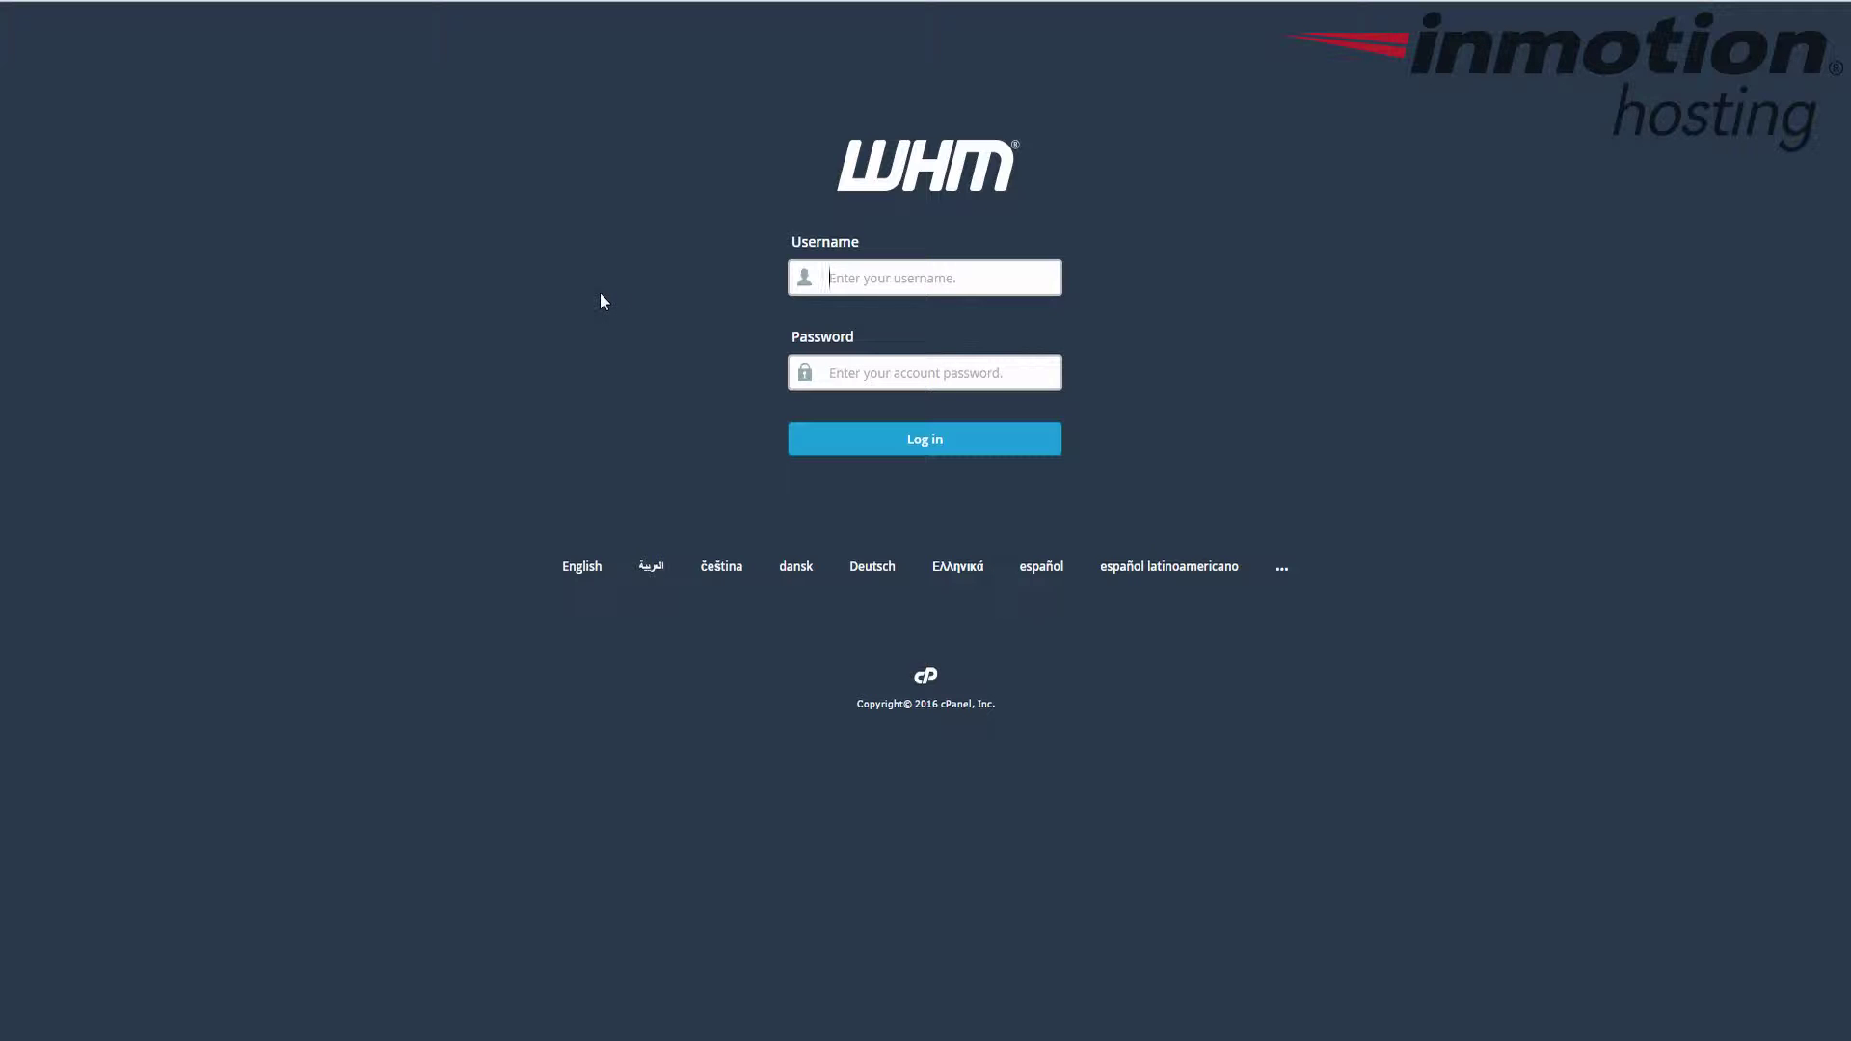
# Step: Log in to WHM with the administrator username and password
pyautogui.click(933, 277)
pyautogui.write('r')
pyautogui.write('••••••••')
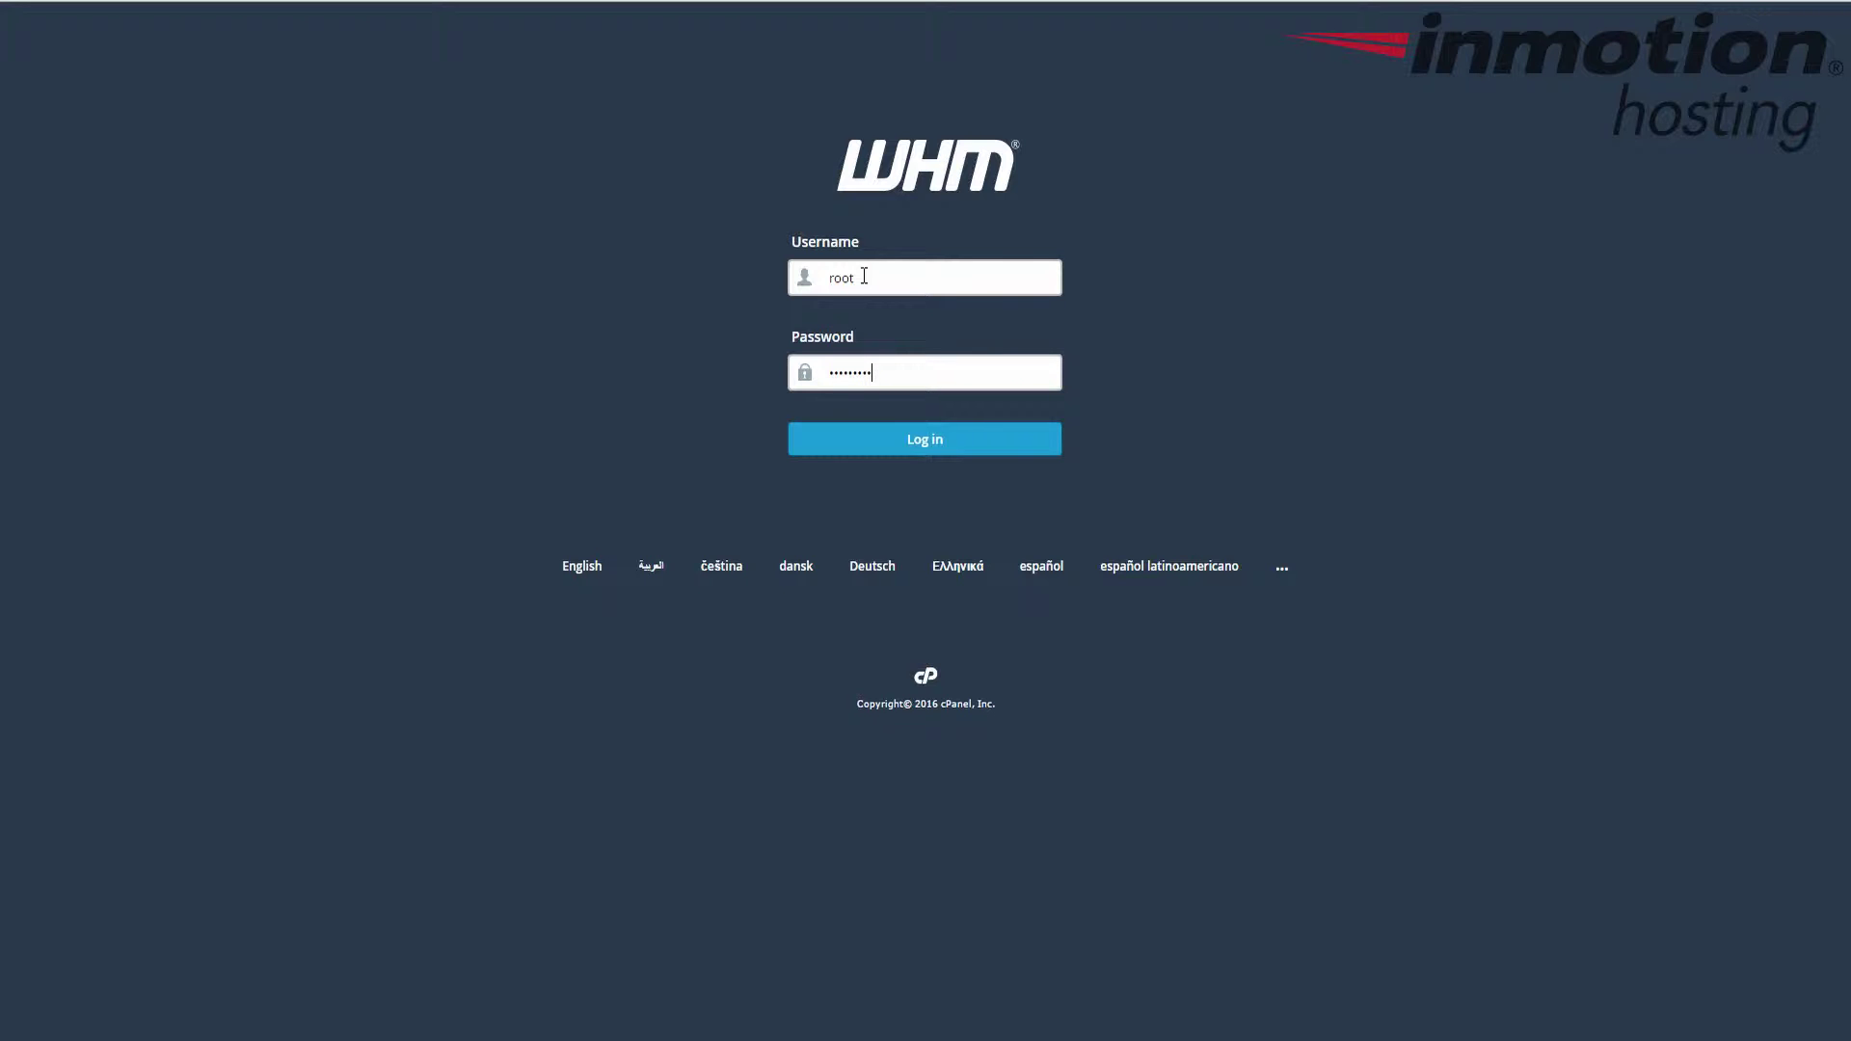
pyautogui.press('Return')
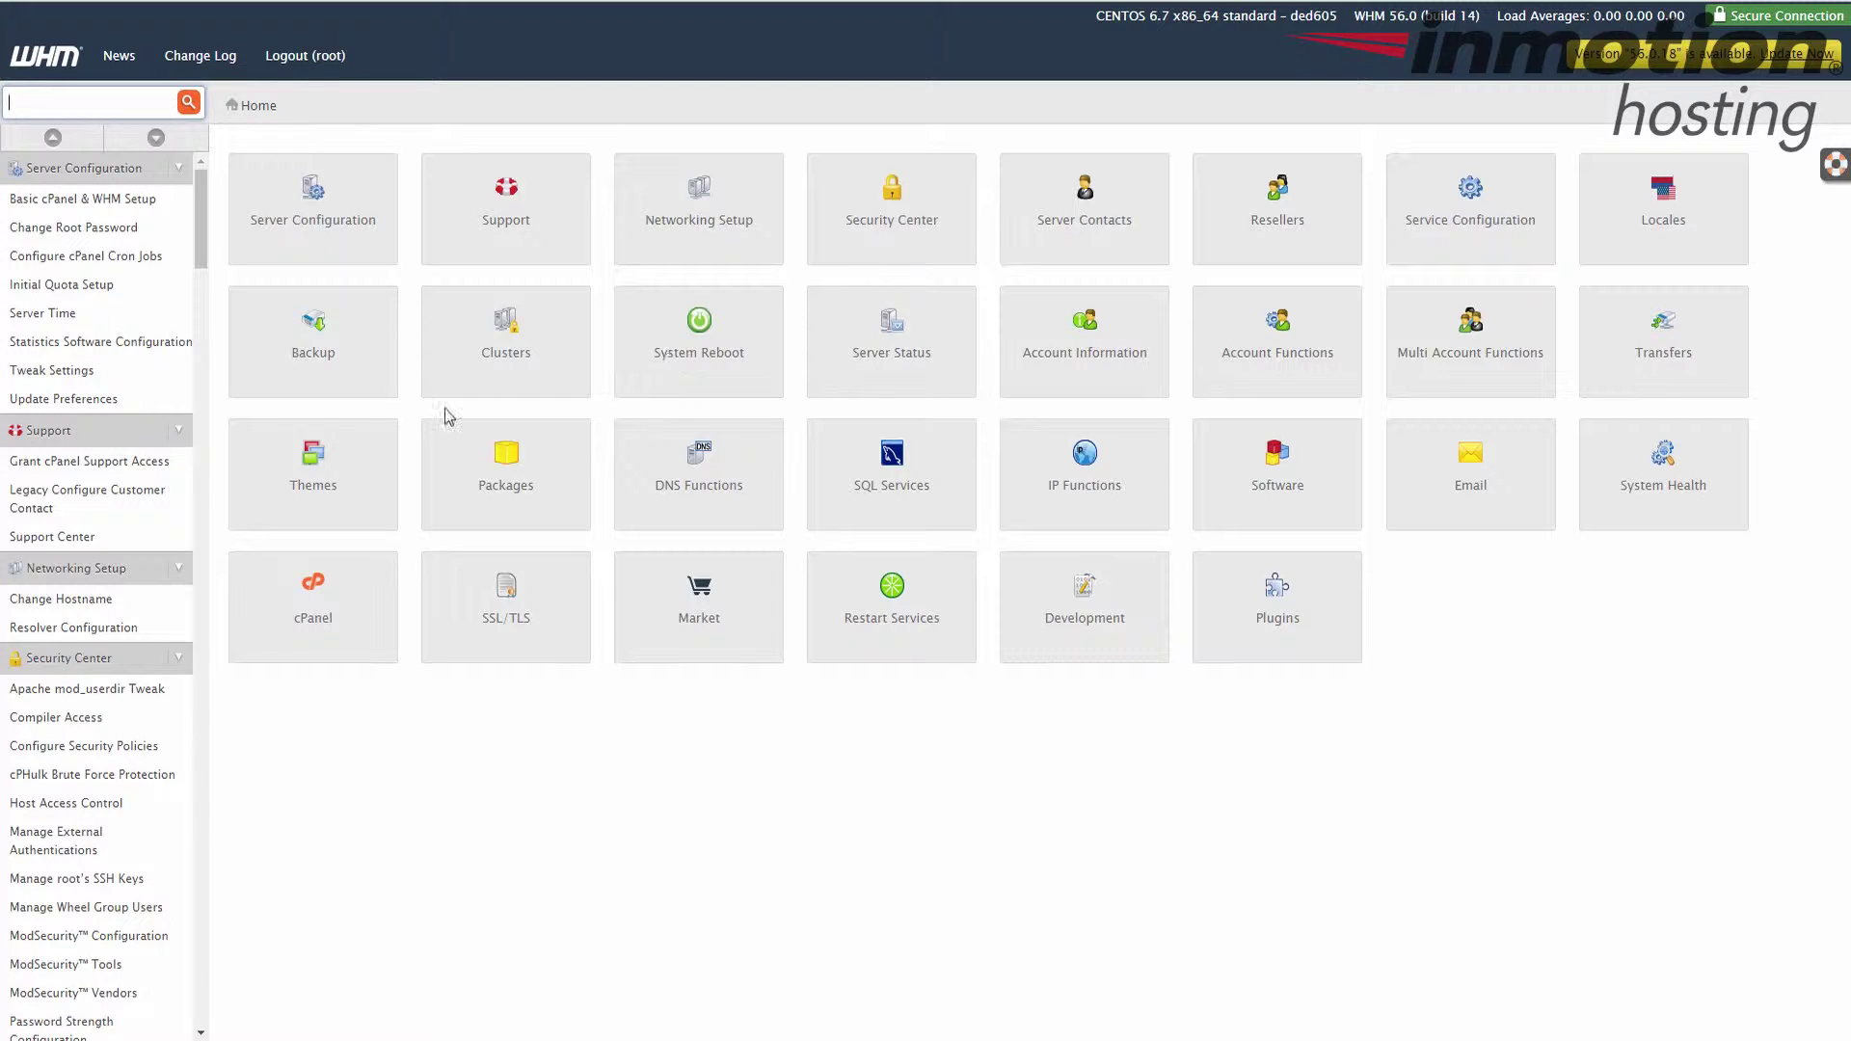
# Step: Open the Security Center tool group from the left sidebar
pyautogui.click(69, 661)
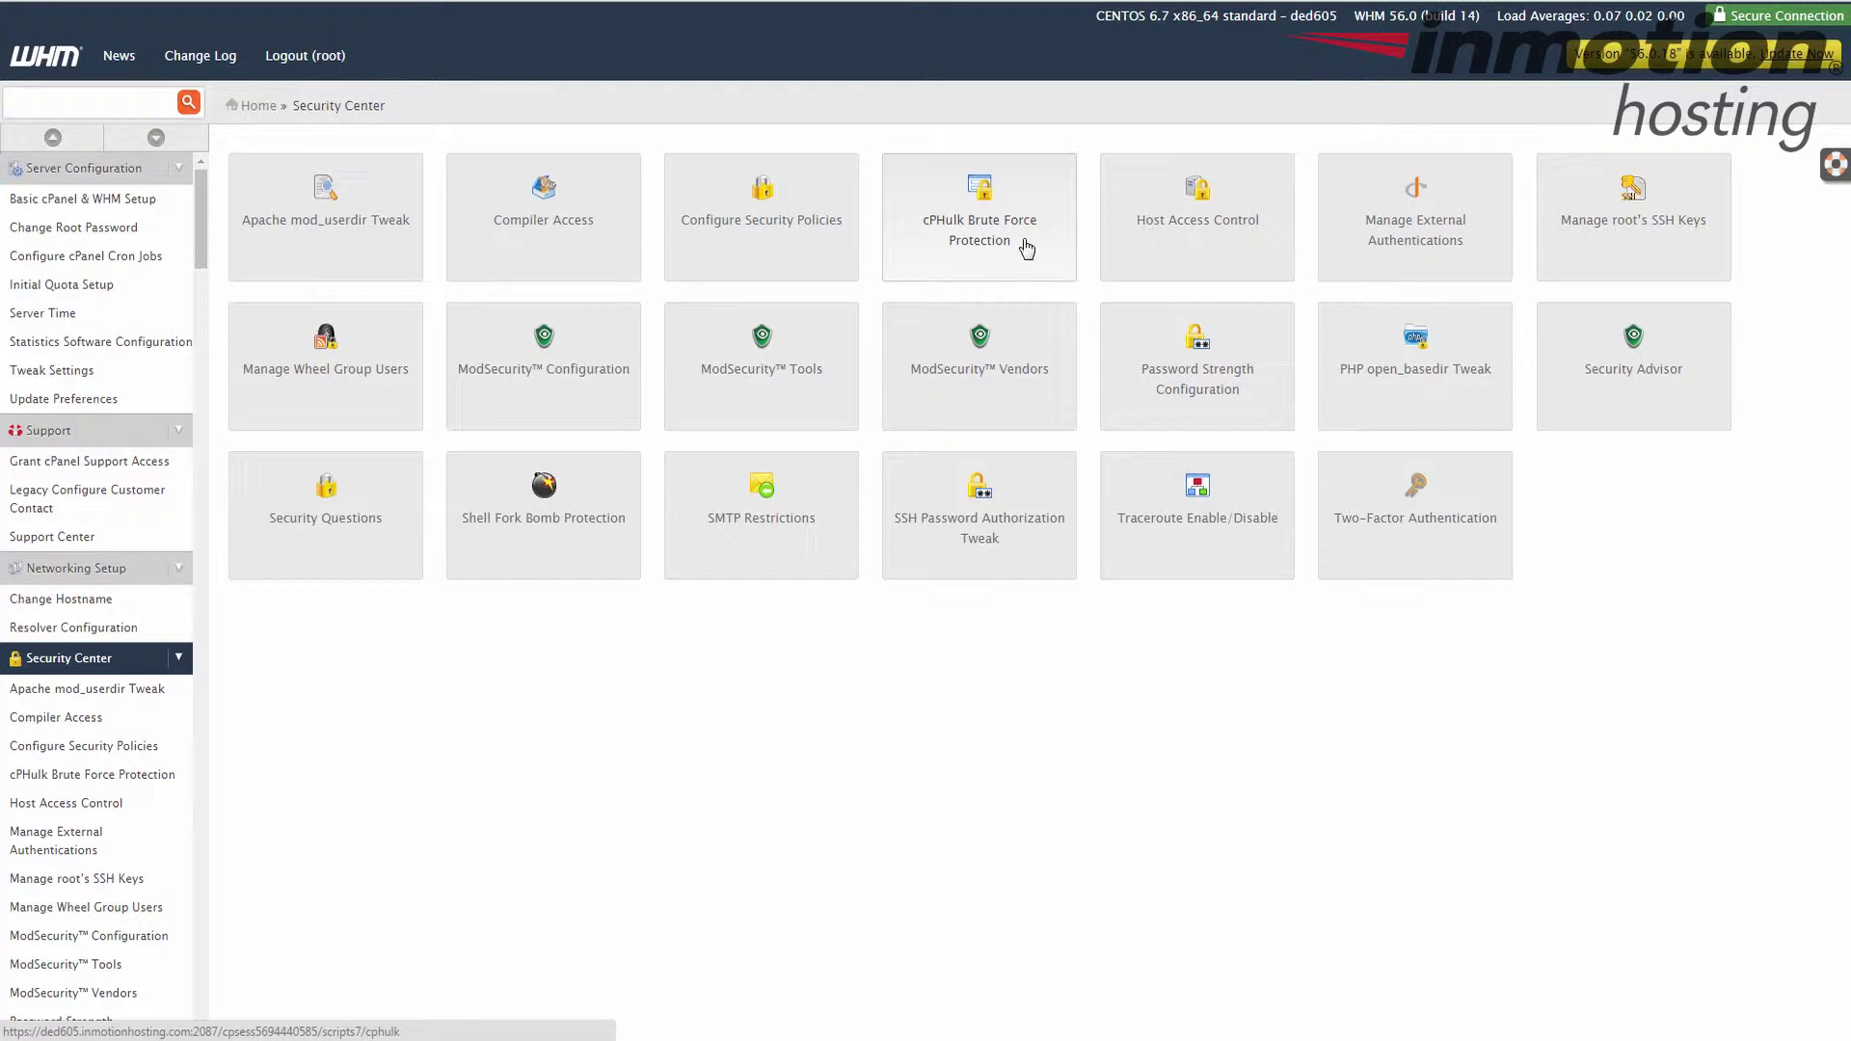
# Step: Open cPHulk Brute Force Protection and switch it from Off to On
pyautogui.click(988, 193)
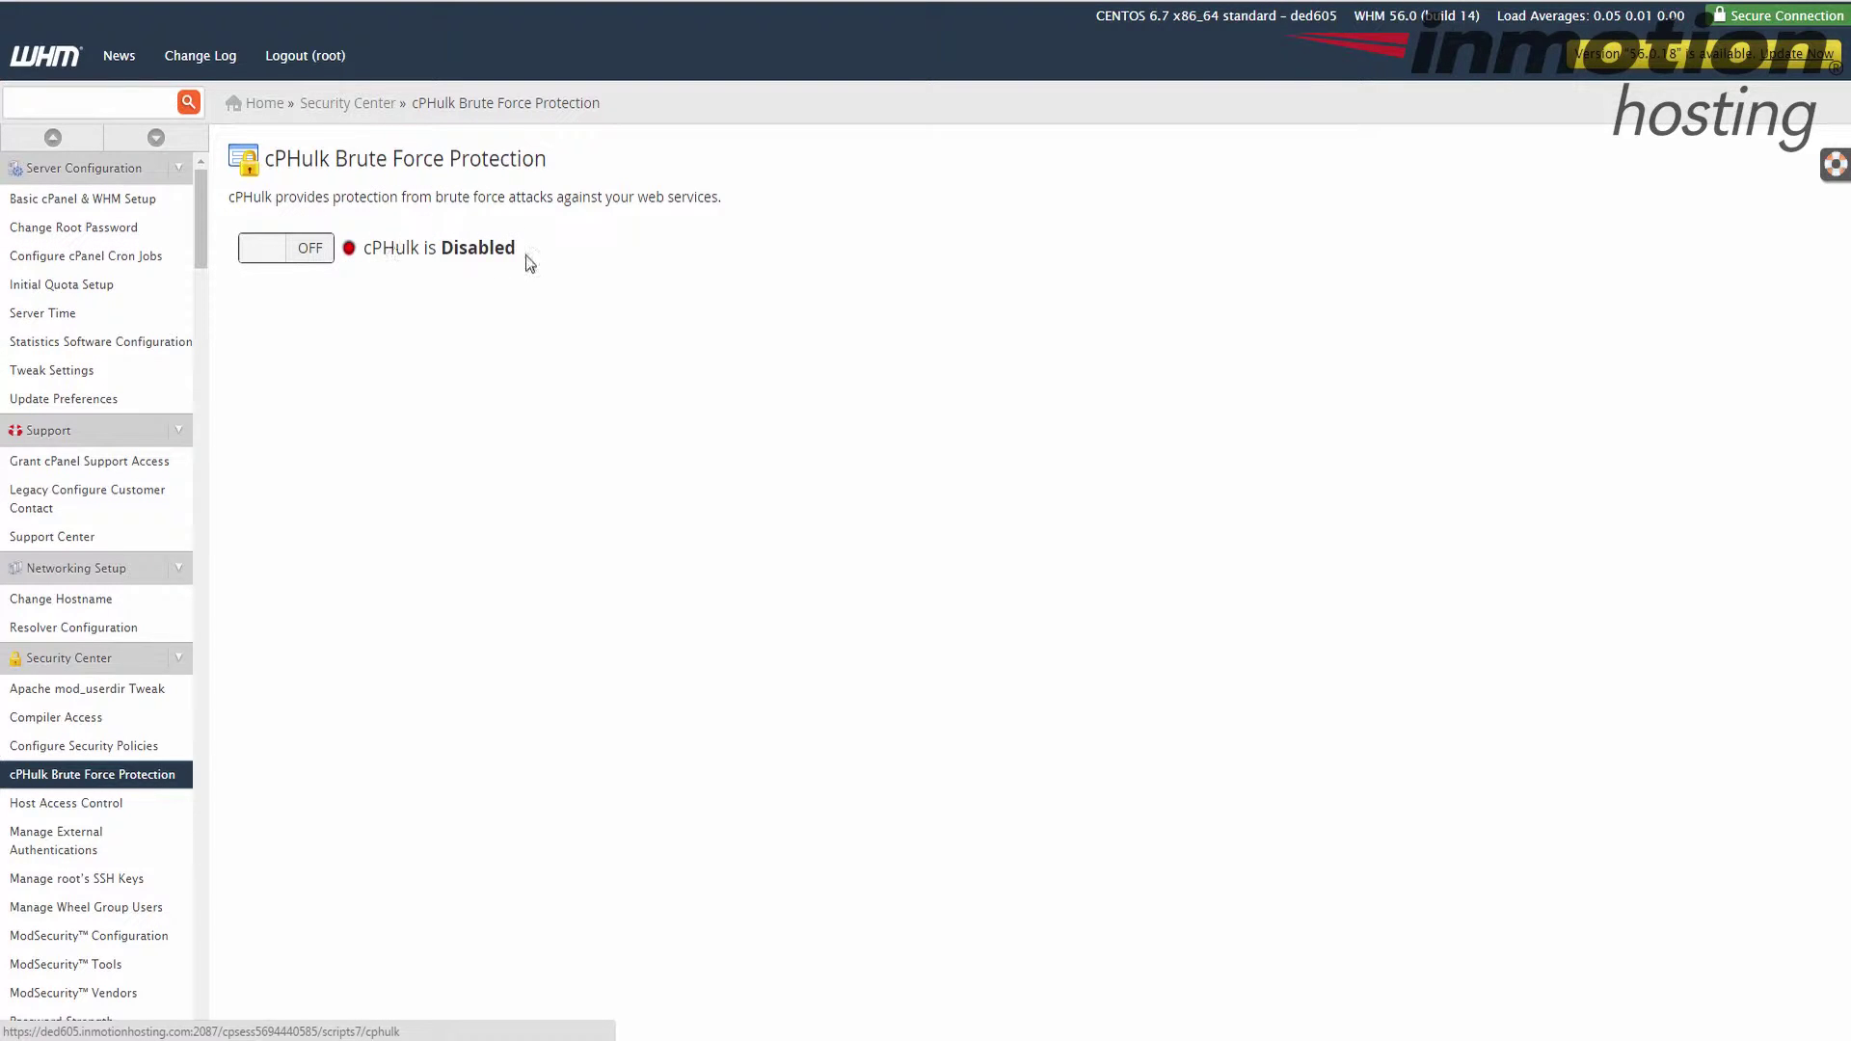
pyautogui.click(277, 251)
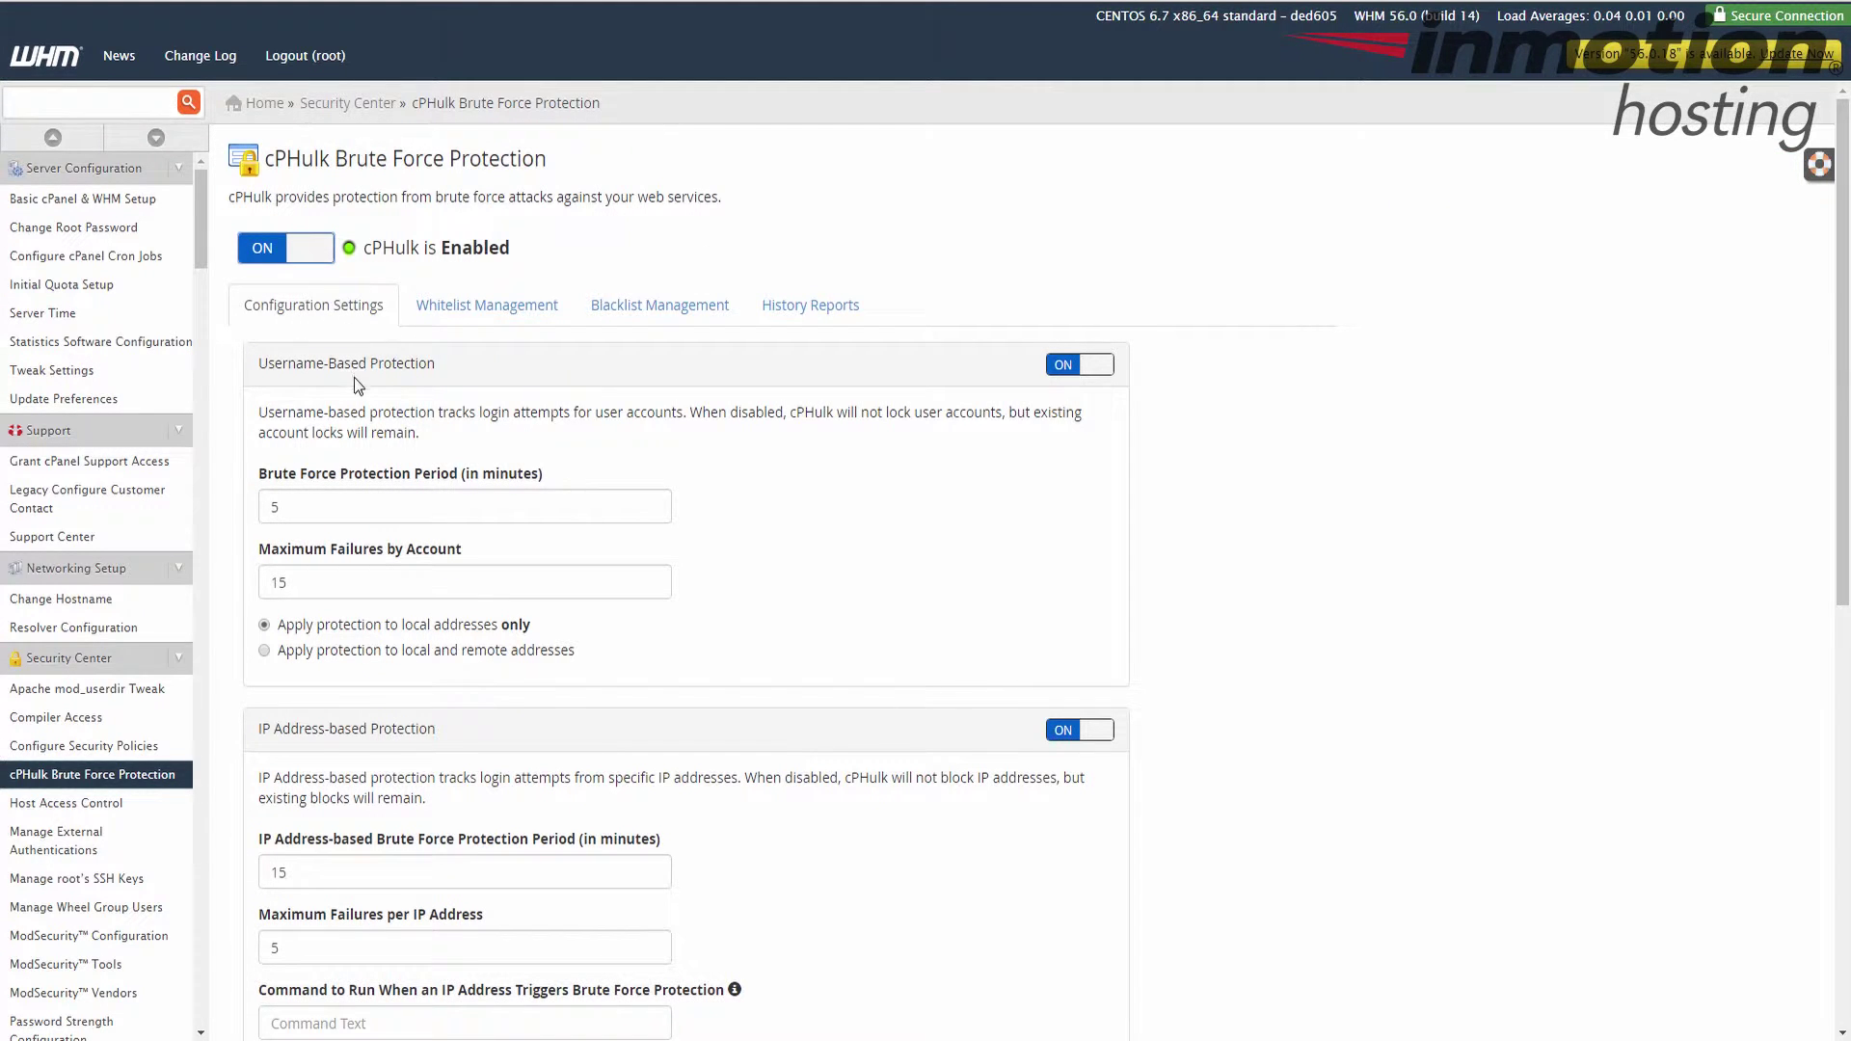
pyautogui.scroll(-4, 376, 397)
pyautogui.scroll(-2, 432, 464)
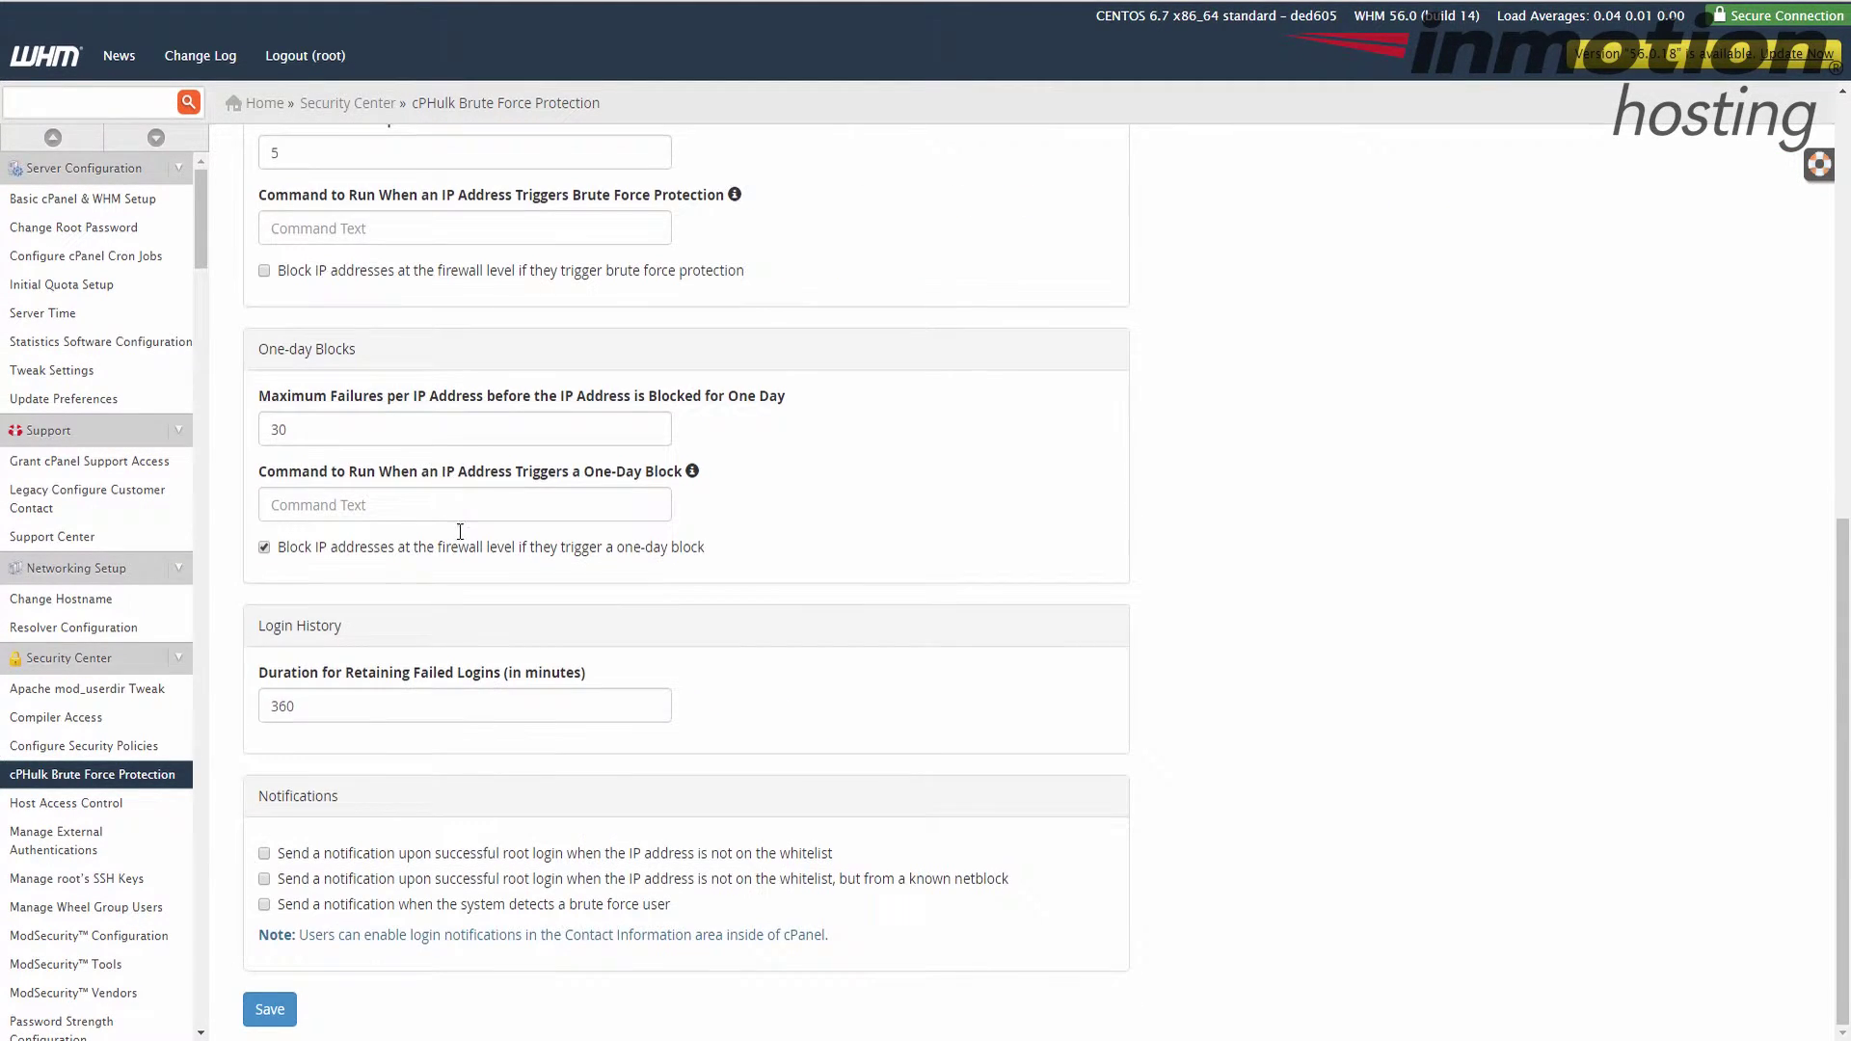
pyautogui.scroll(1, 460, 533)
pyautogui.scroll(5, 474, 580)
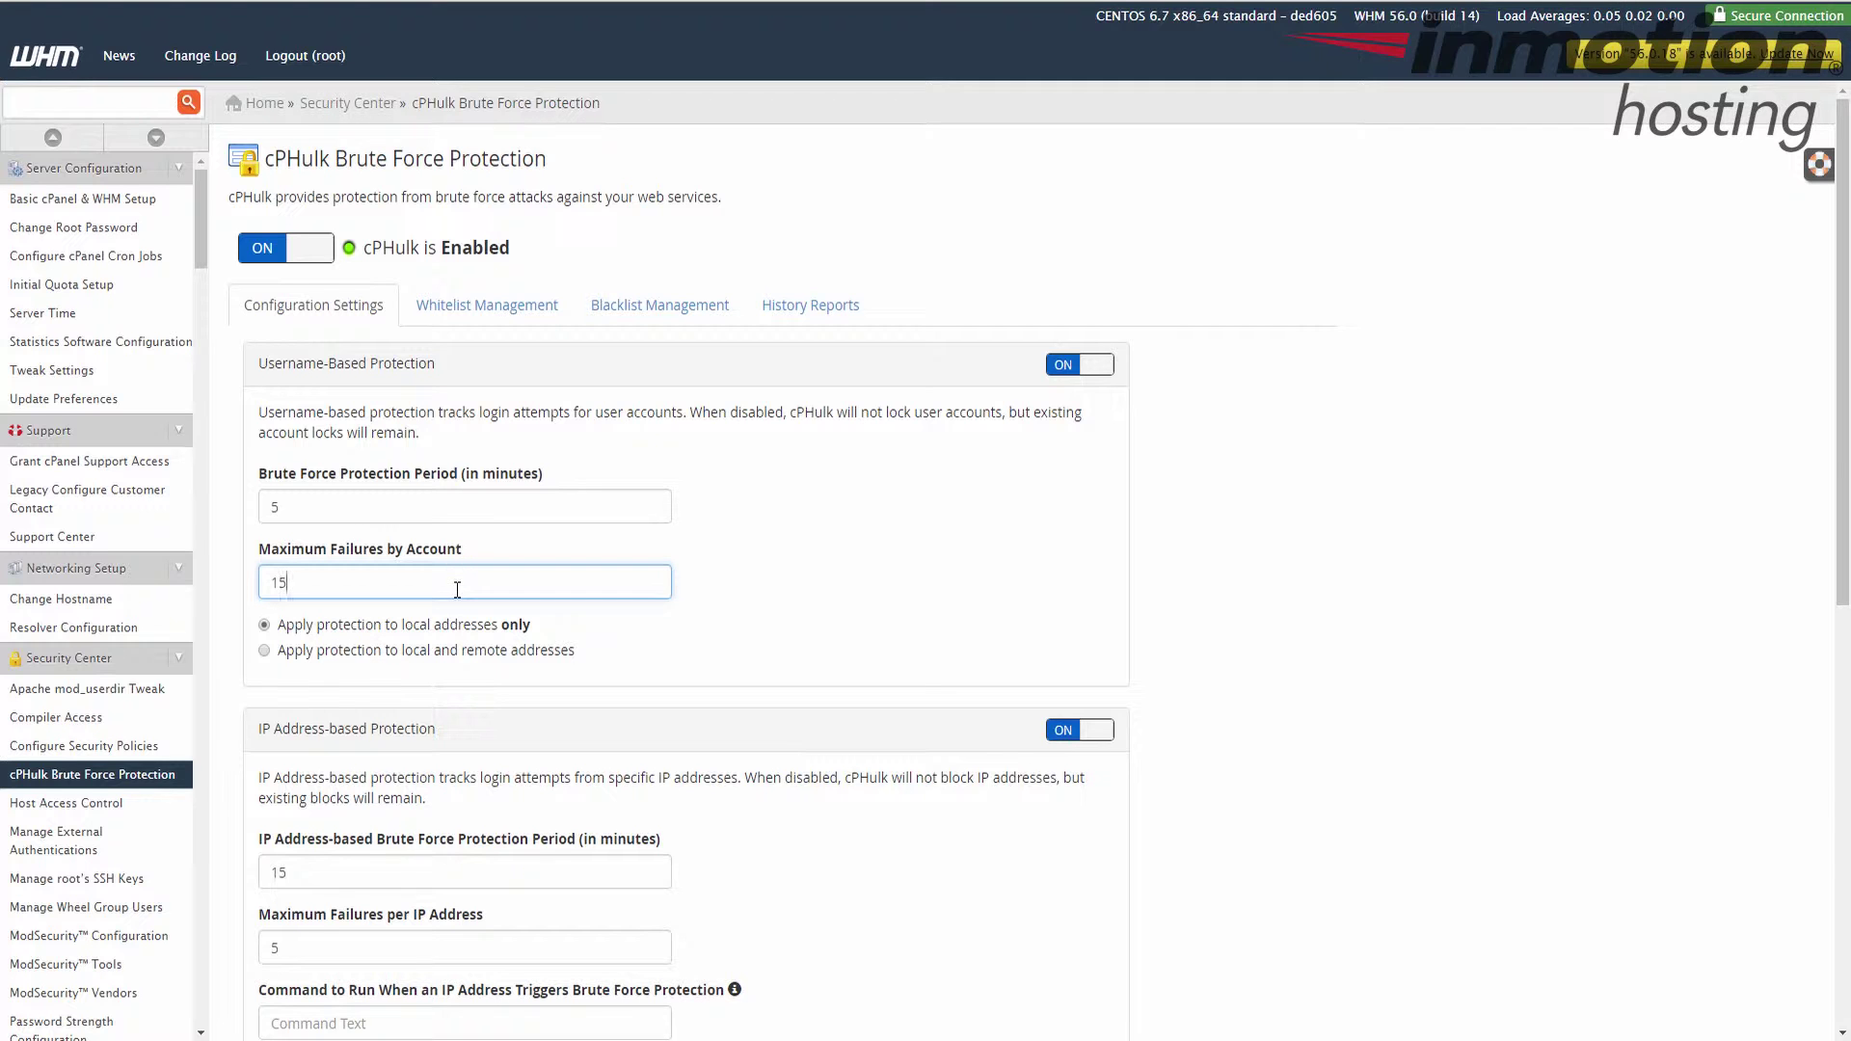
pyautogui.scroll(-3, 405, 441)
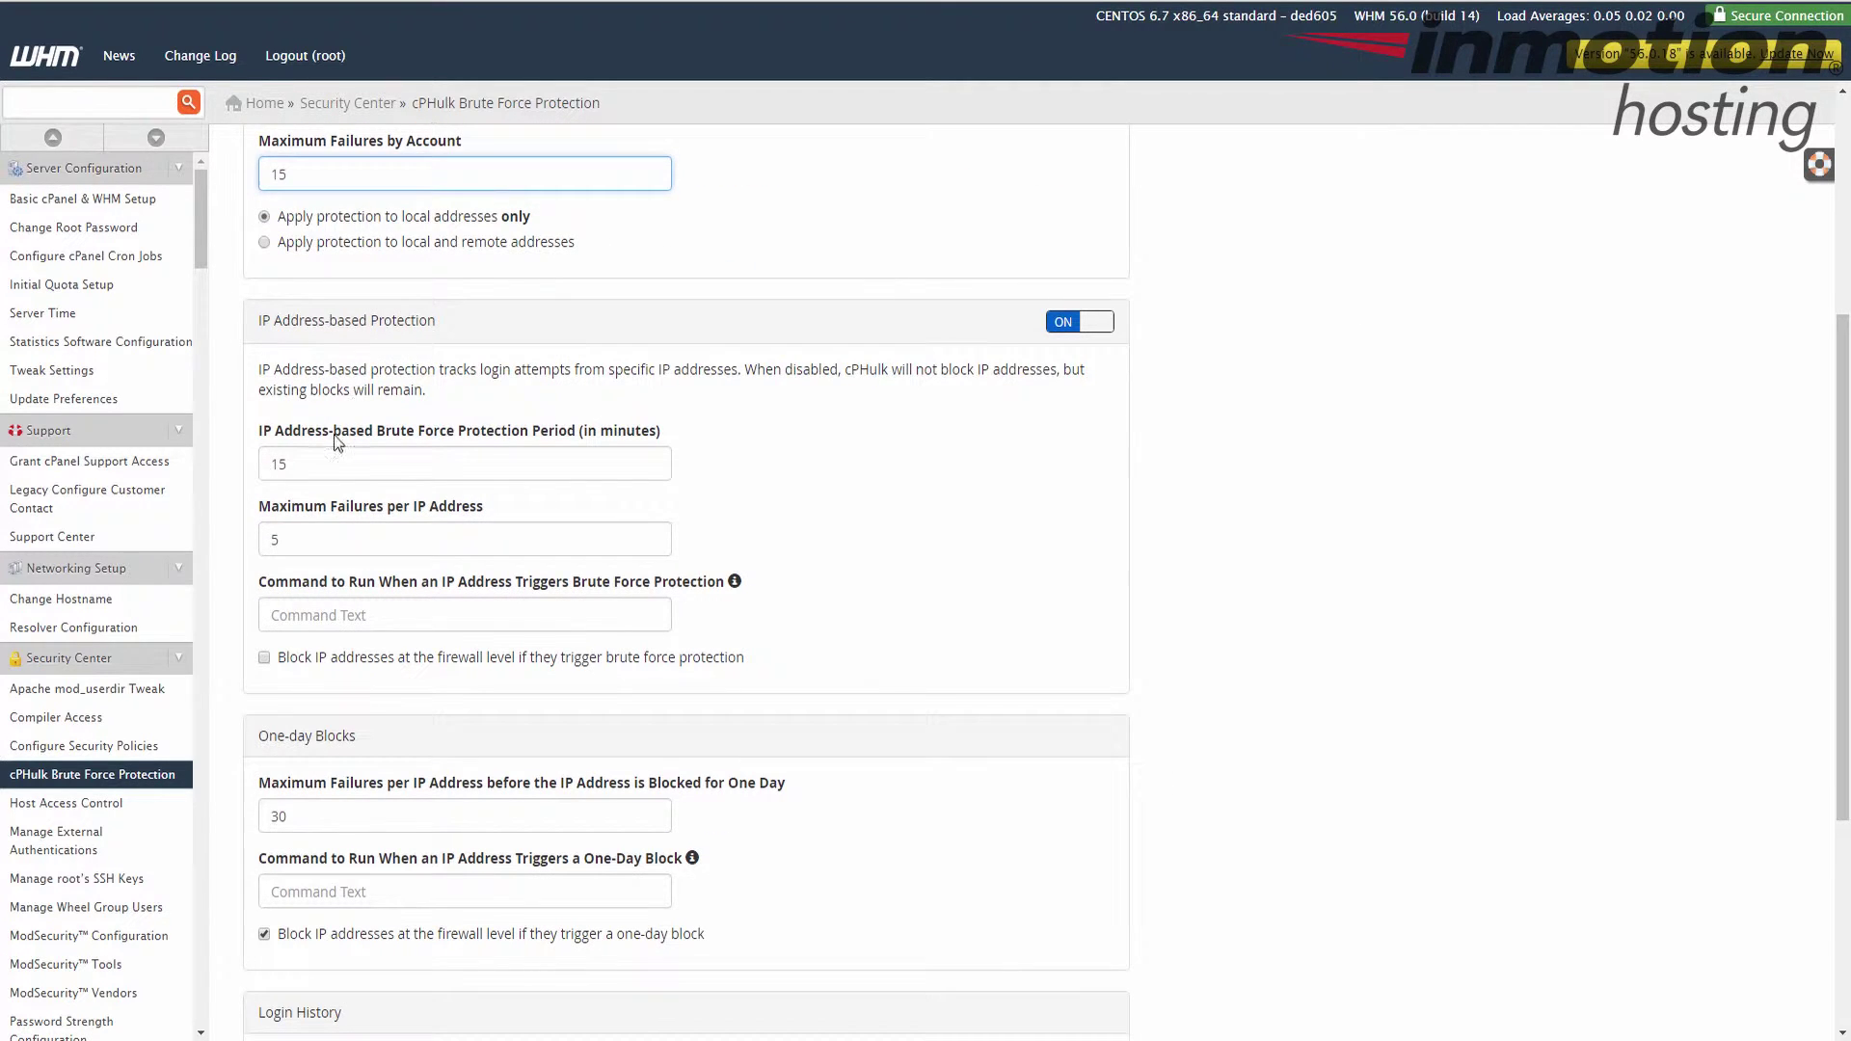
pyautogui.scroll(-3, 371, 409)
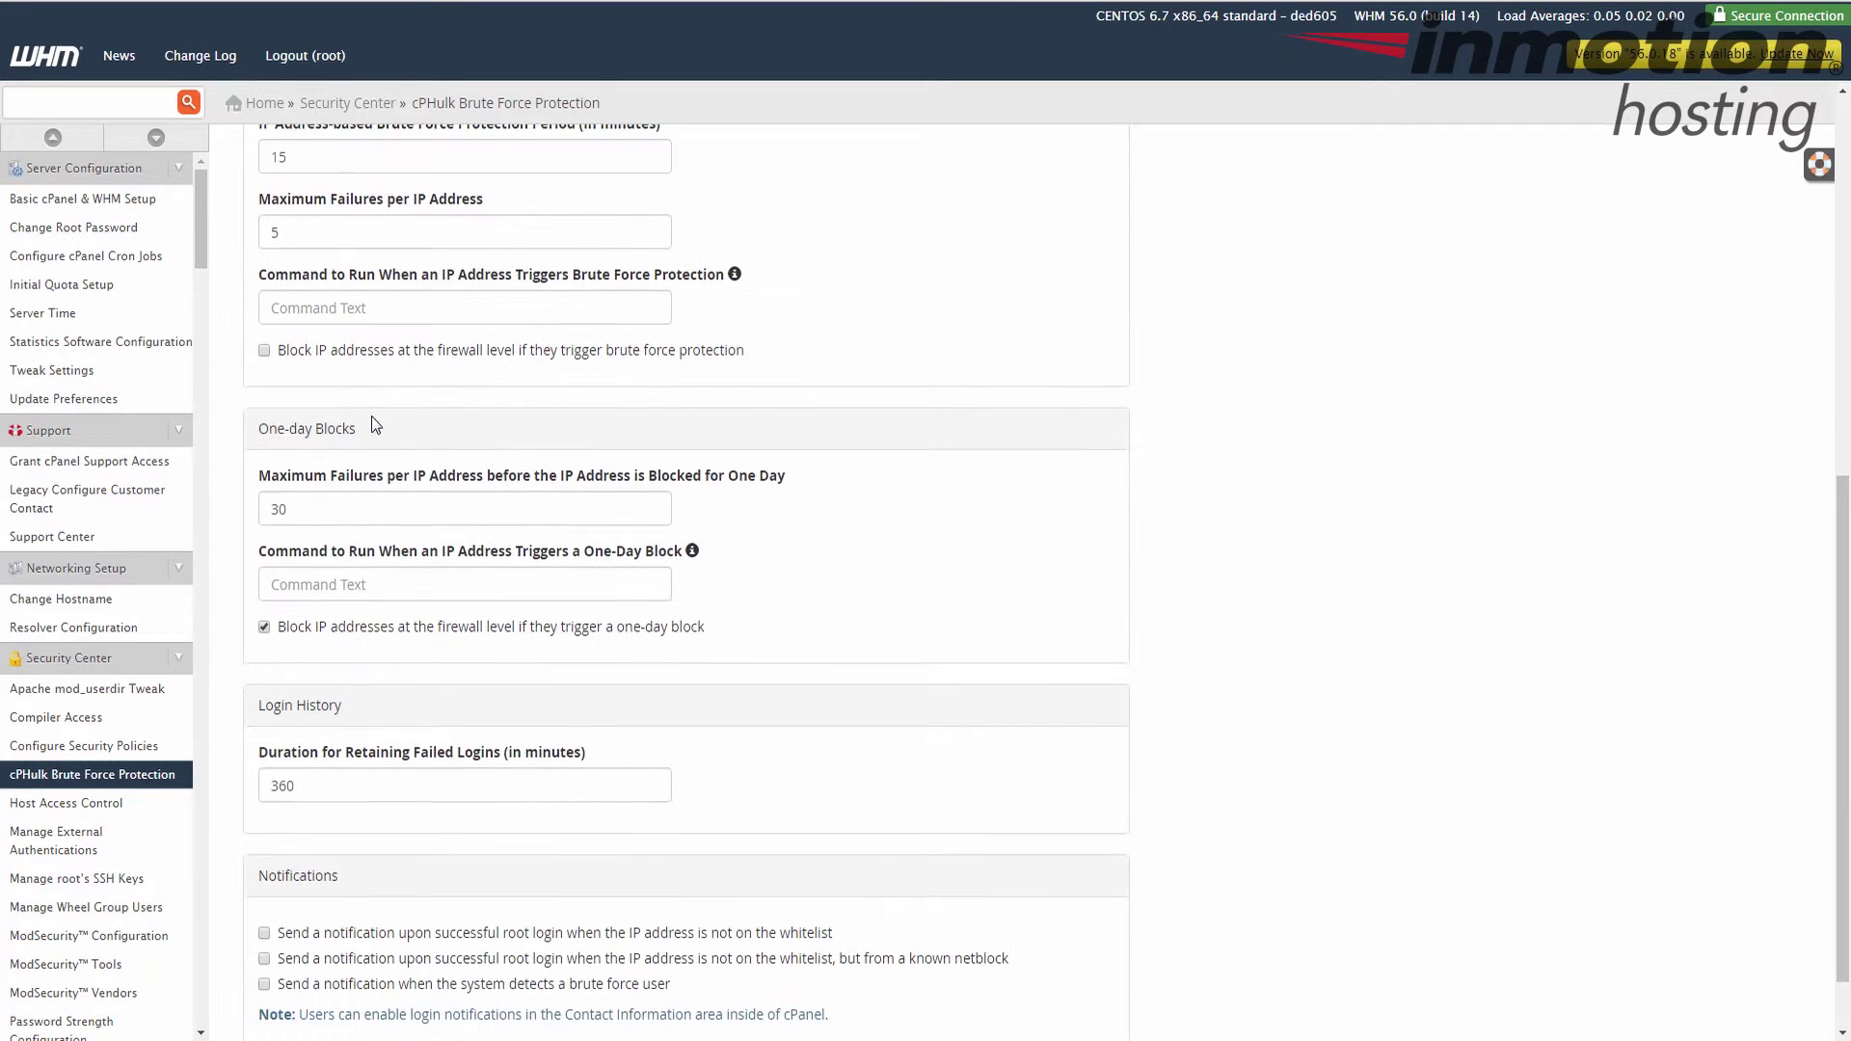
pyautogui.scroll(6, 791, 558)
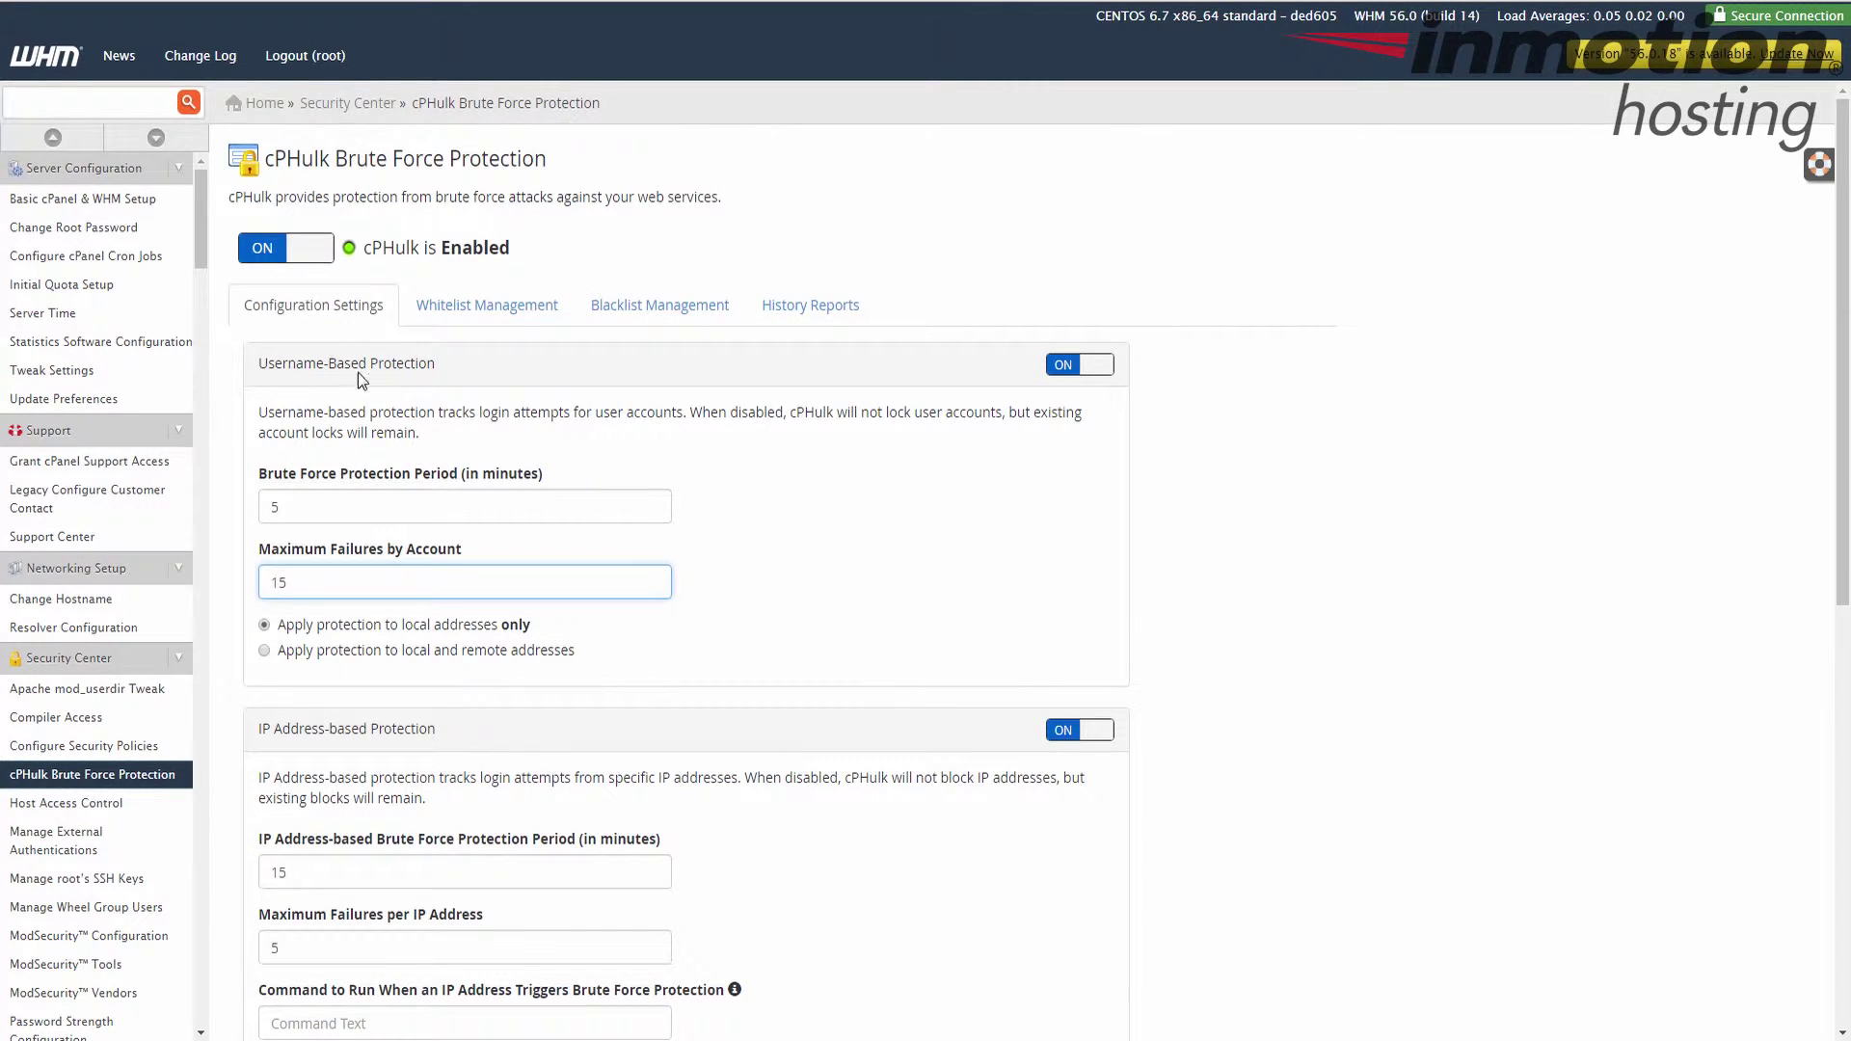
# Step: Review the cPHulk defaults (15 failures per account) and open the empty whitelist
pyautogui.click(499, 311)
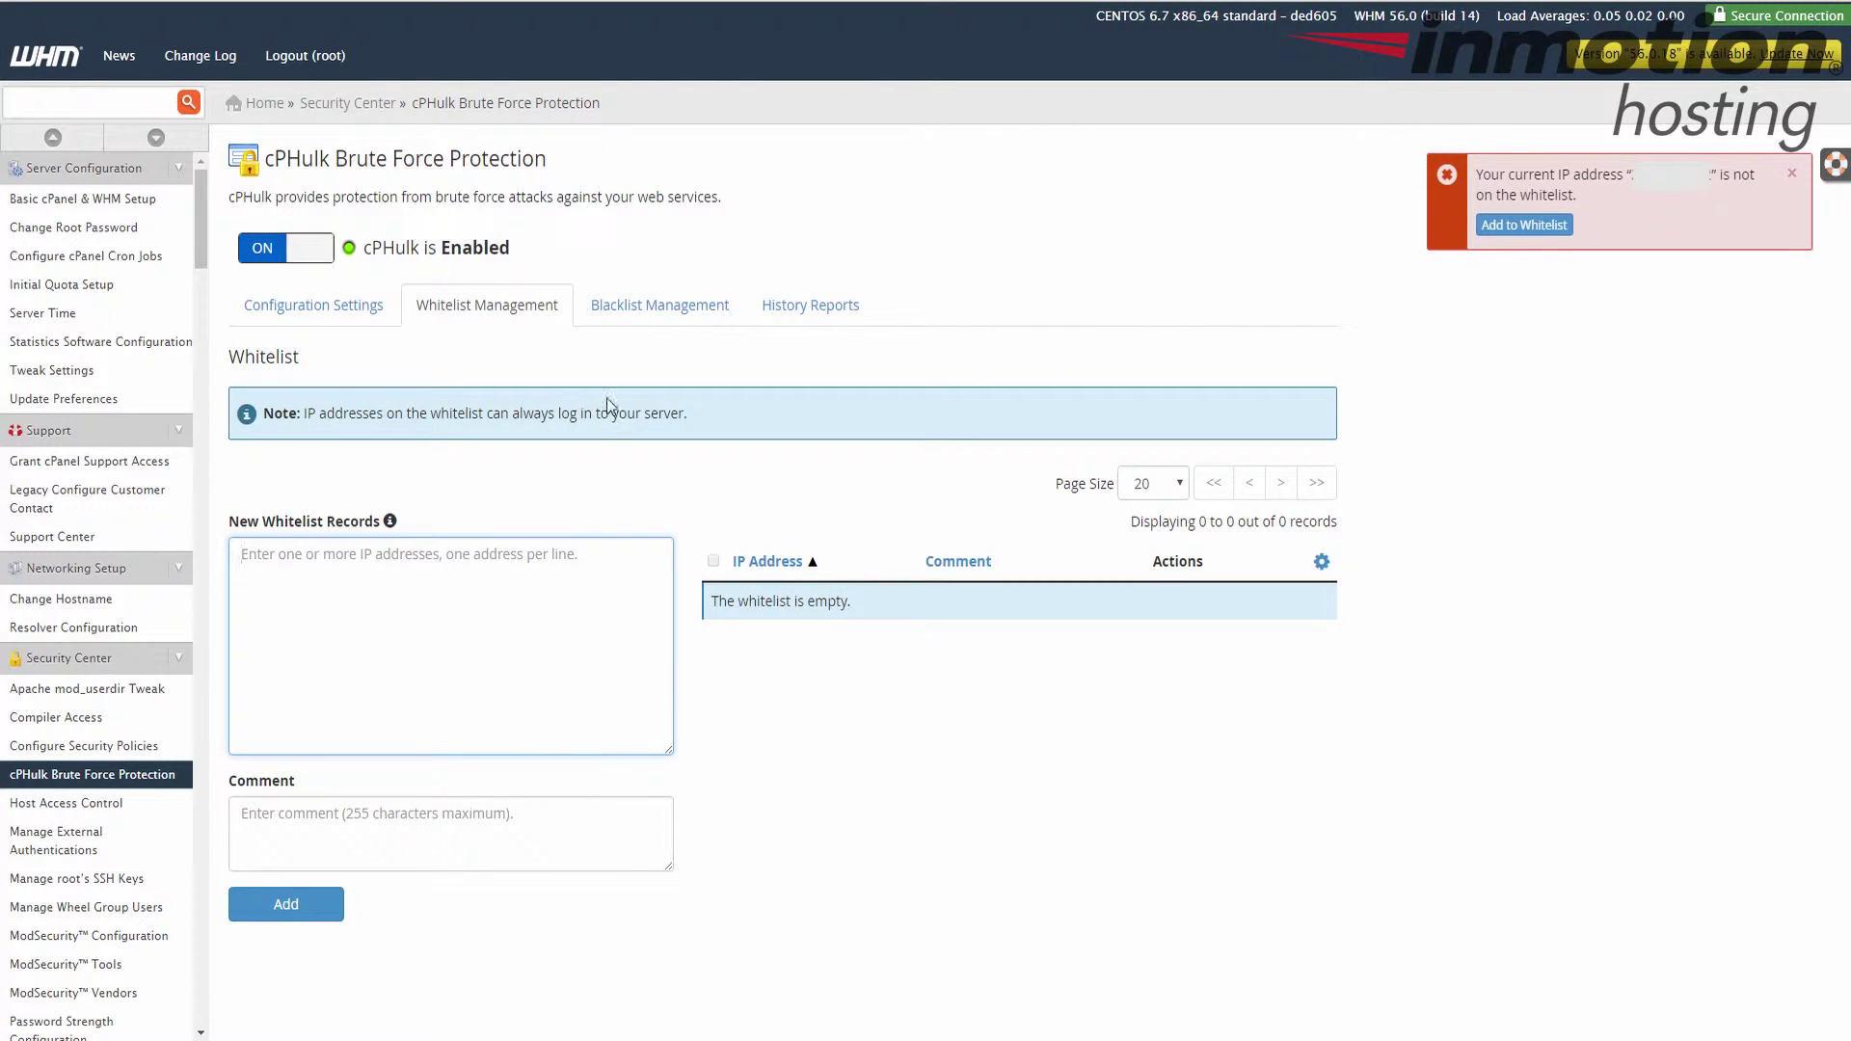
pyautogui.click(652, 311)
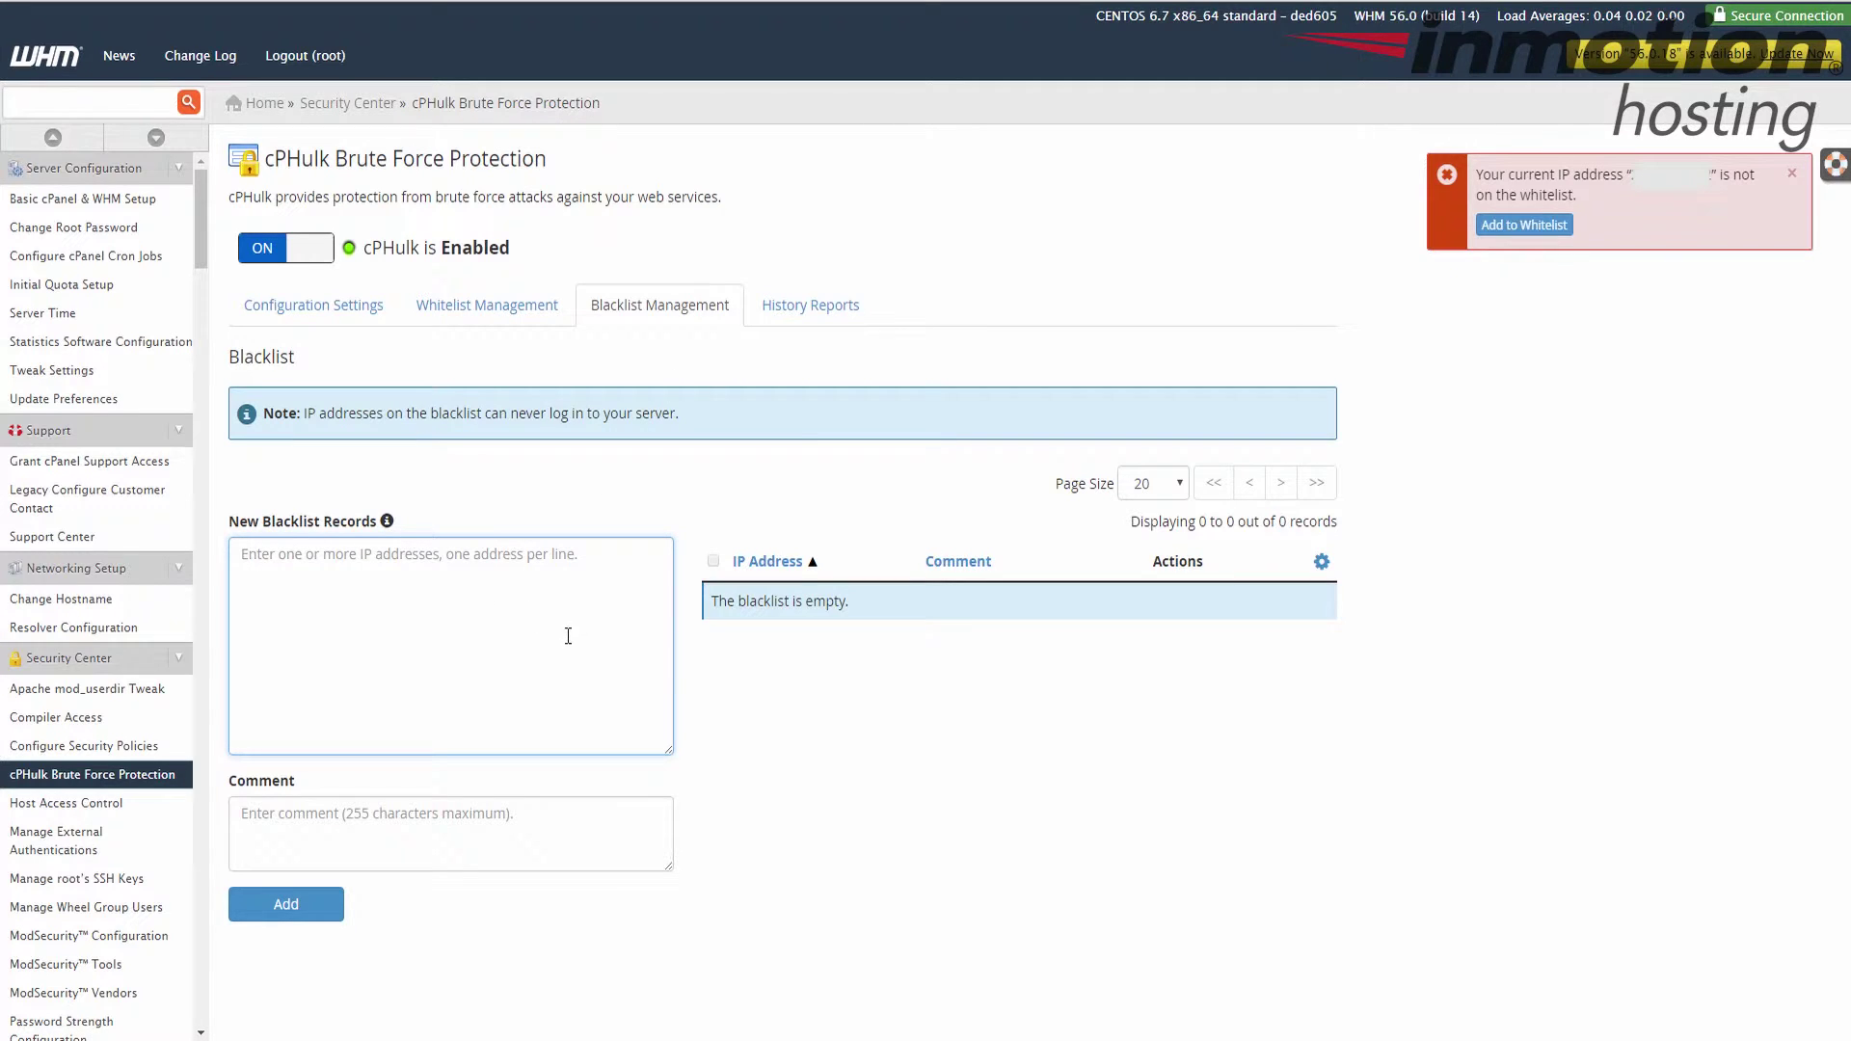
pyautogui.click(817, 308)
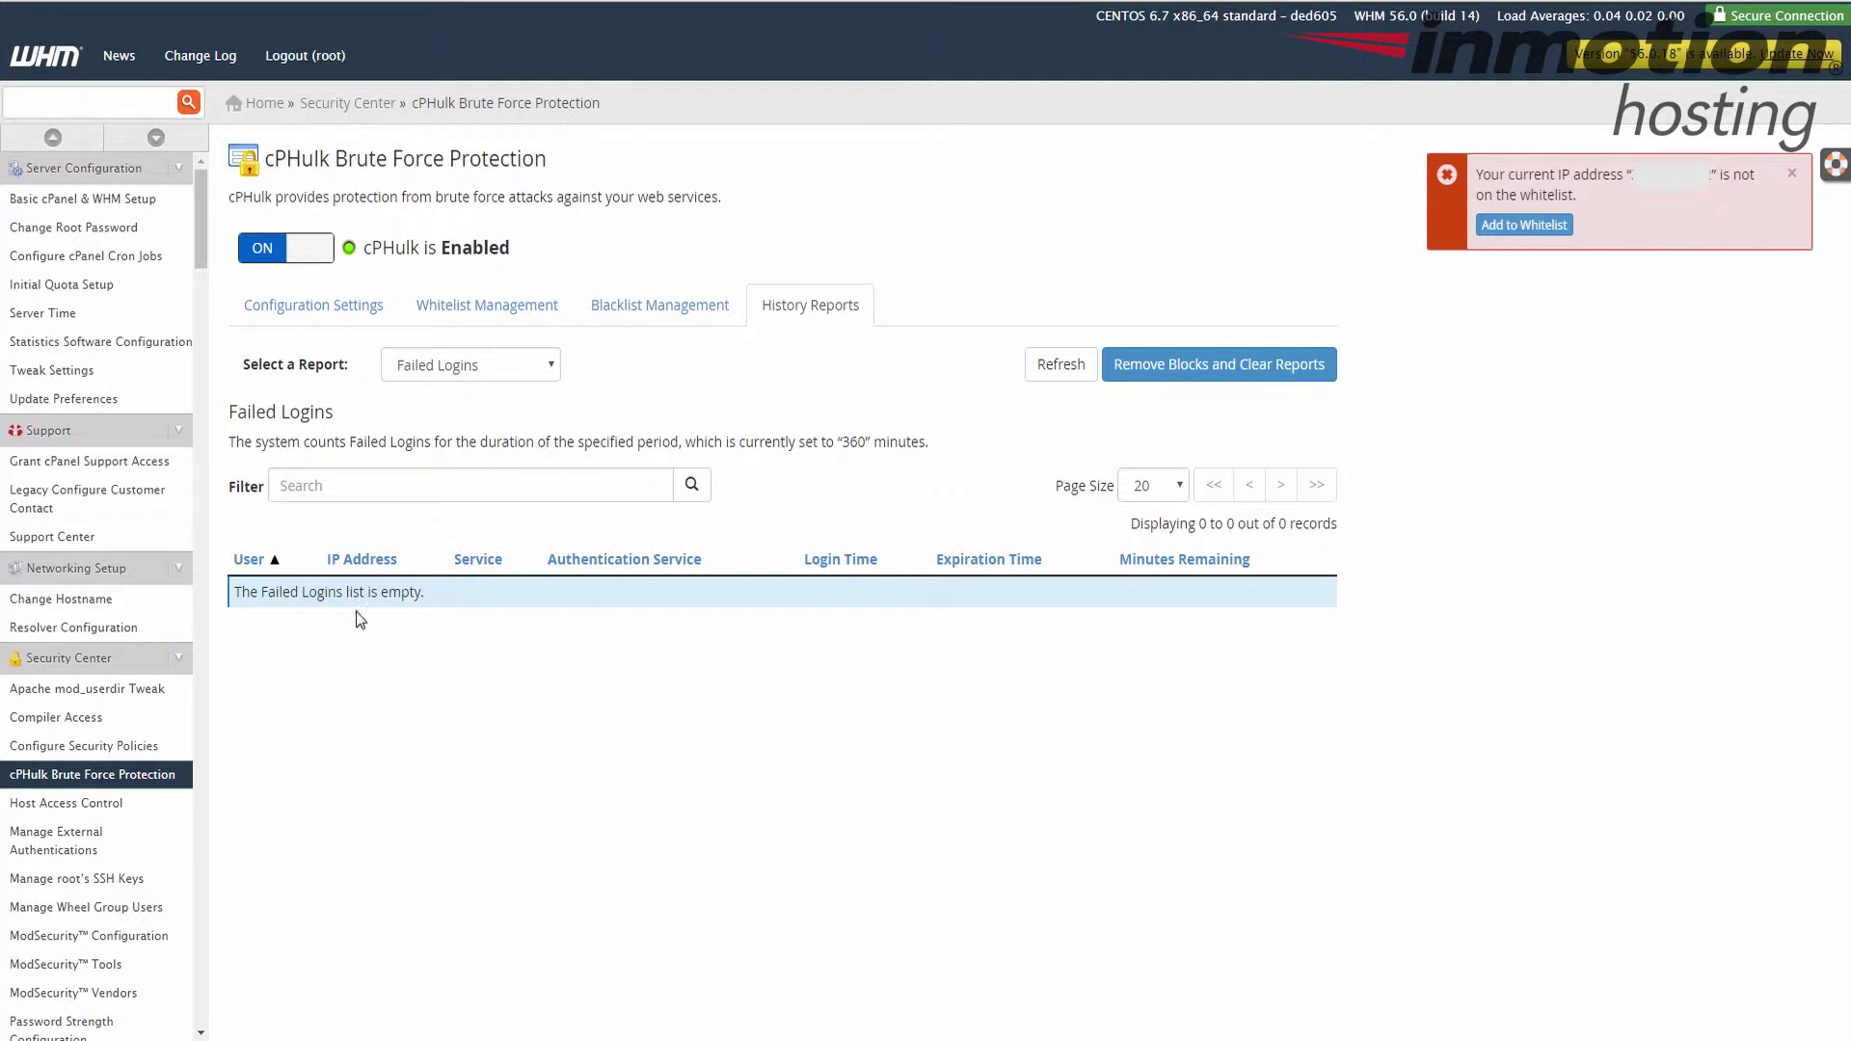
pyautogui.click(289, 306)
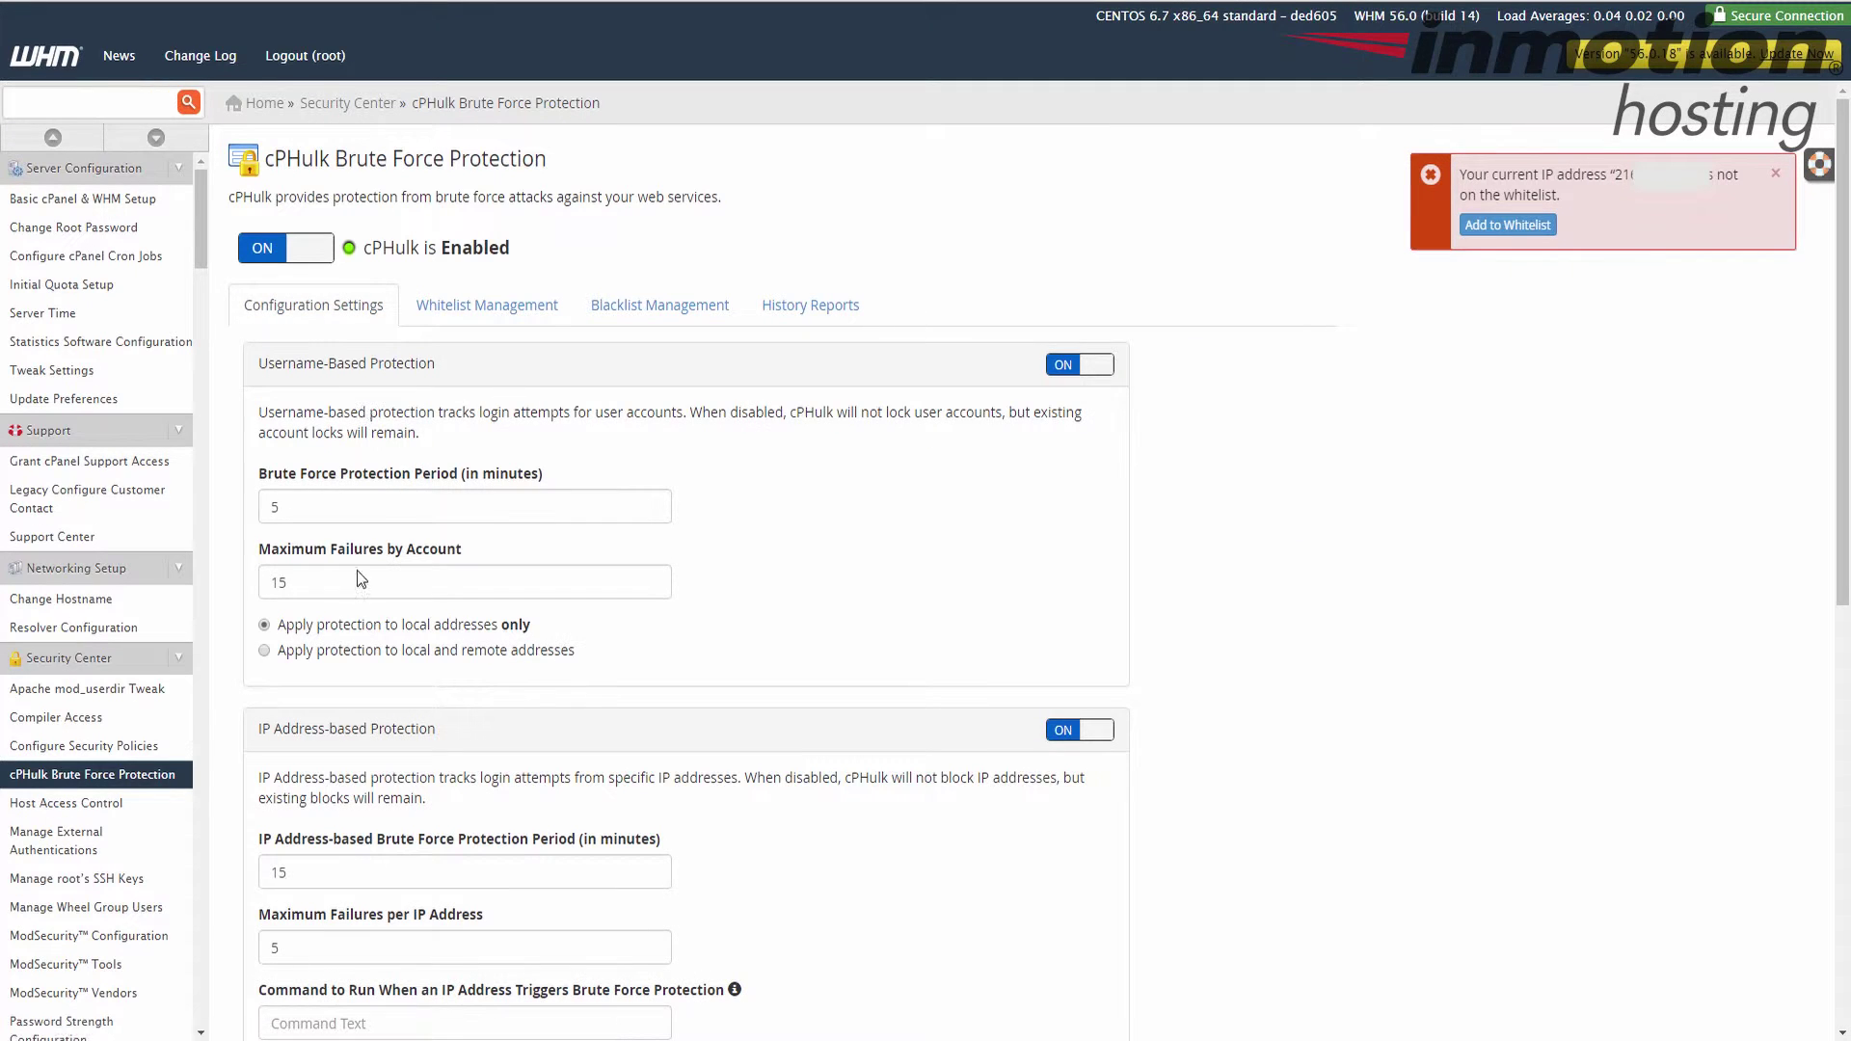
pyautogui.scroll(-10, 401, 705)
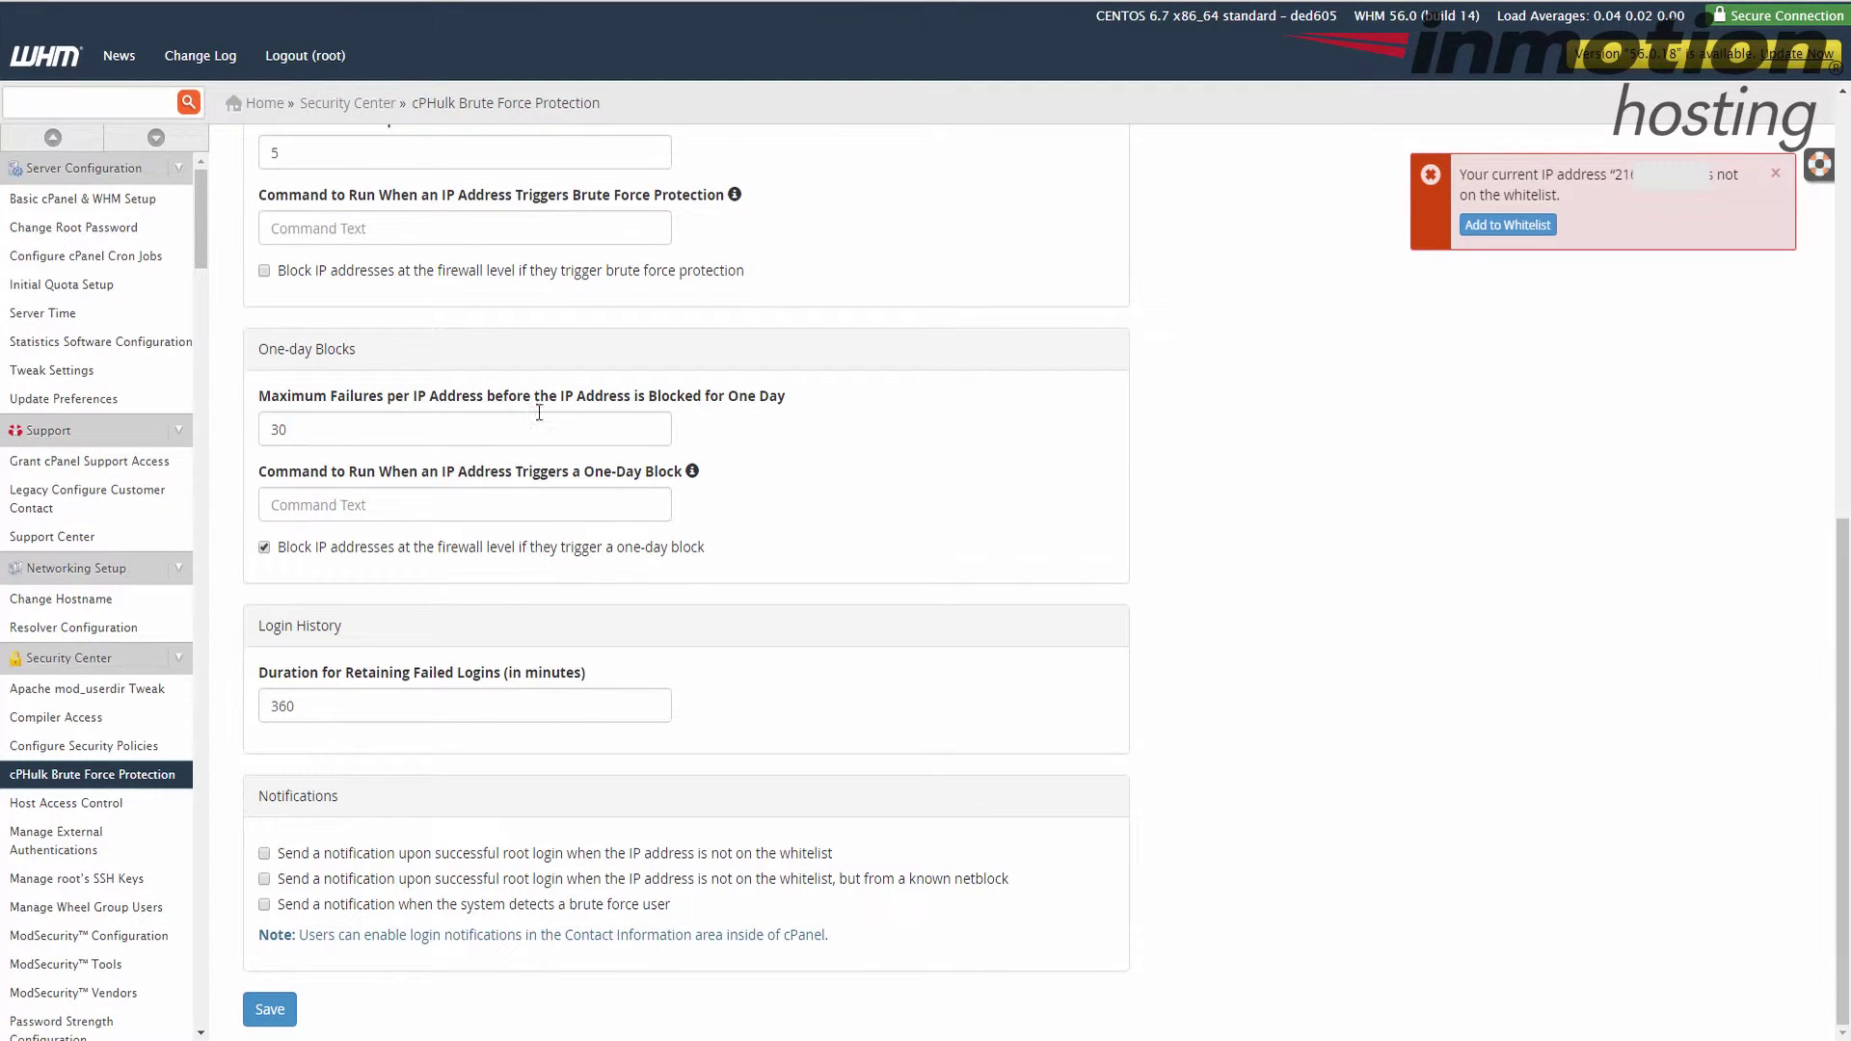
pyautogui.scroll(2, 573, 404)
pyautogui.scroll(2, 566, 421)
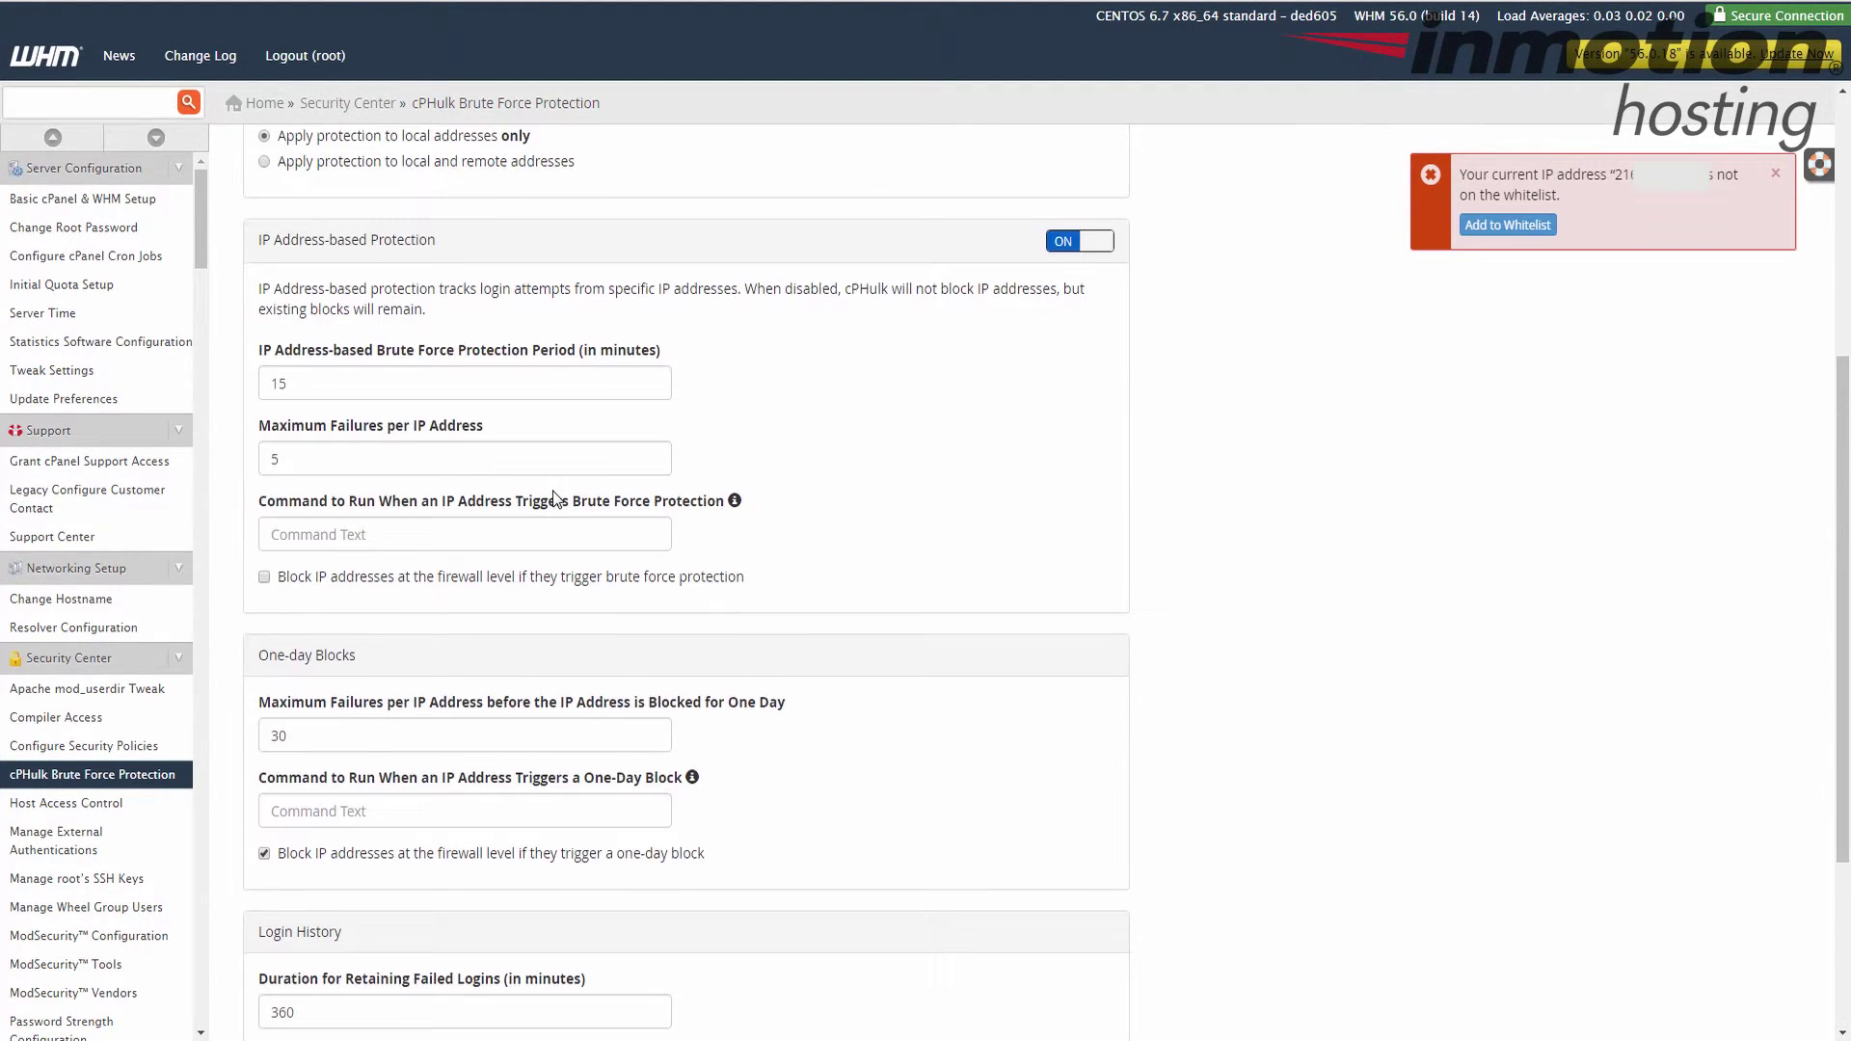
pyautogui.scroll(2, 561, 440)
pyautogui.scroll(-10, 464, 434)
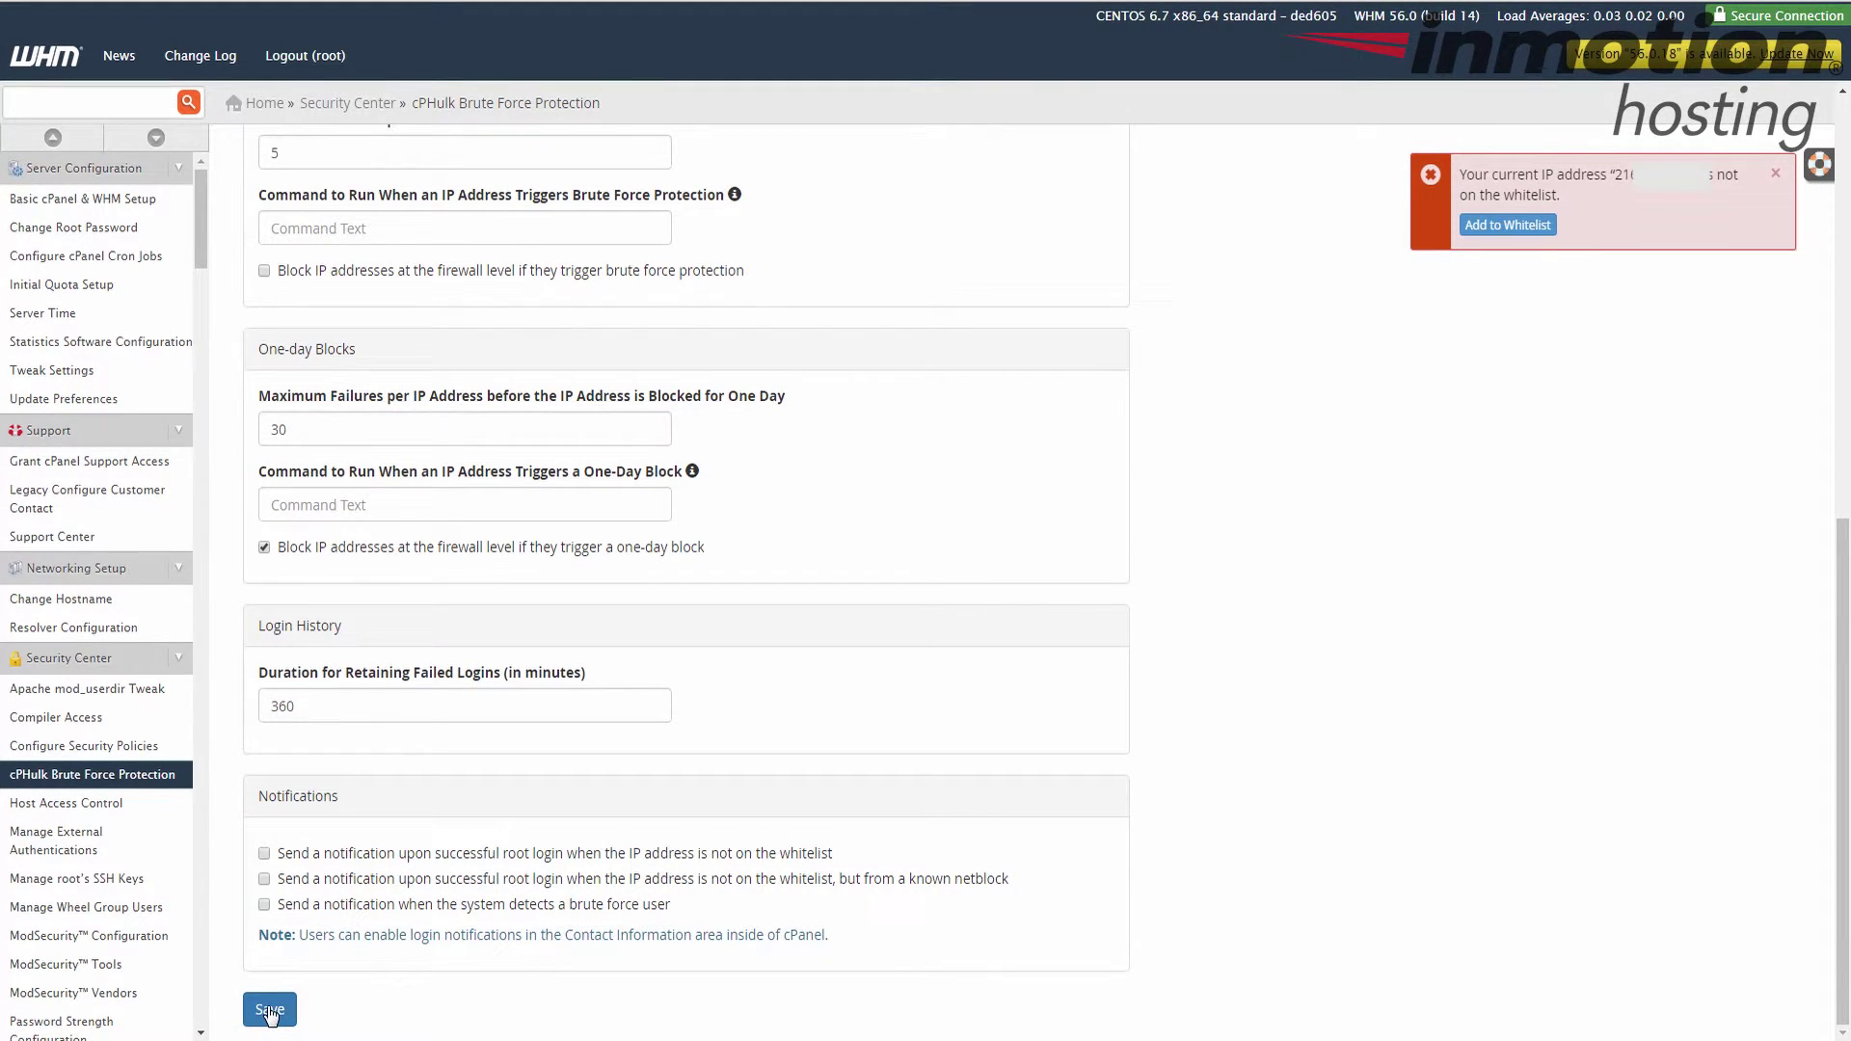
# Step: Save the unchanged cPHulk defaults, including one-day blocks and login notifications
pyautogui.click(269, 1012)
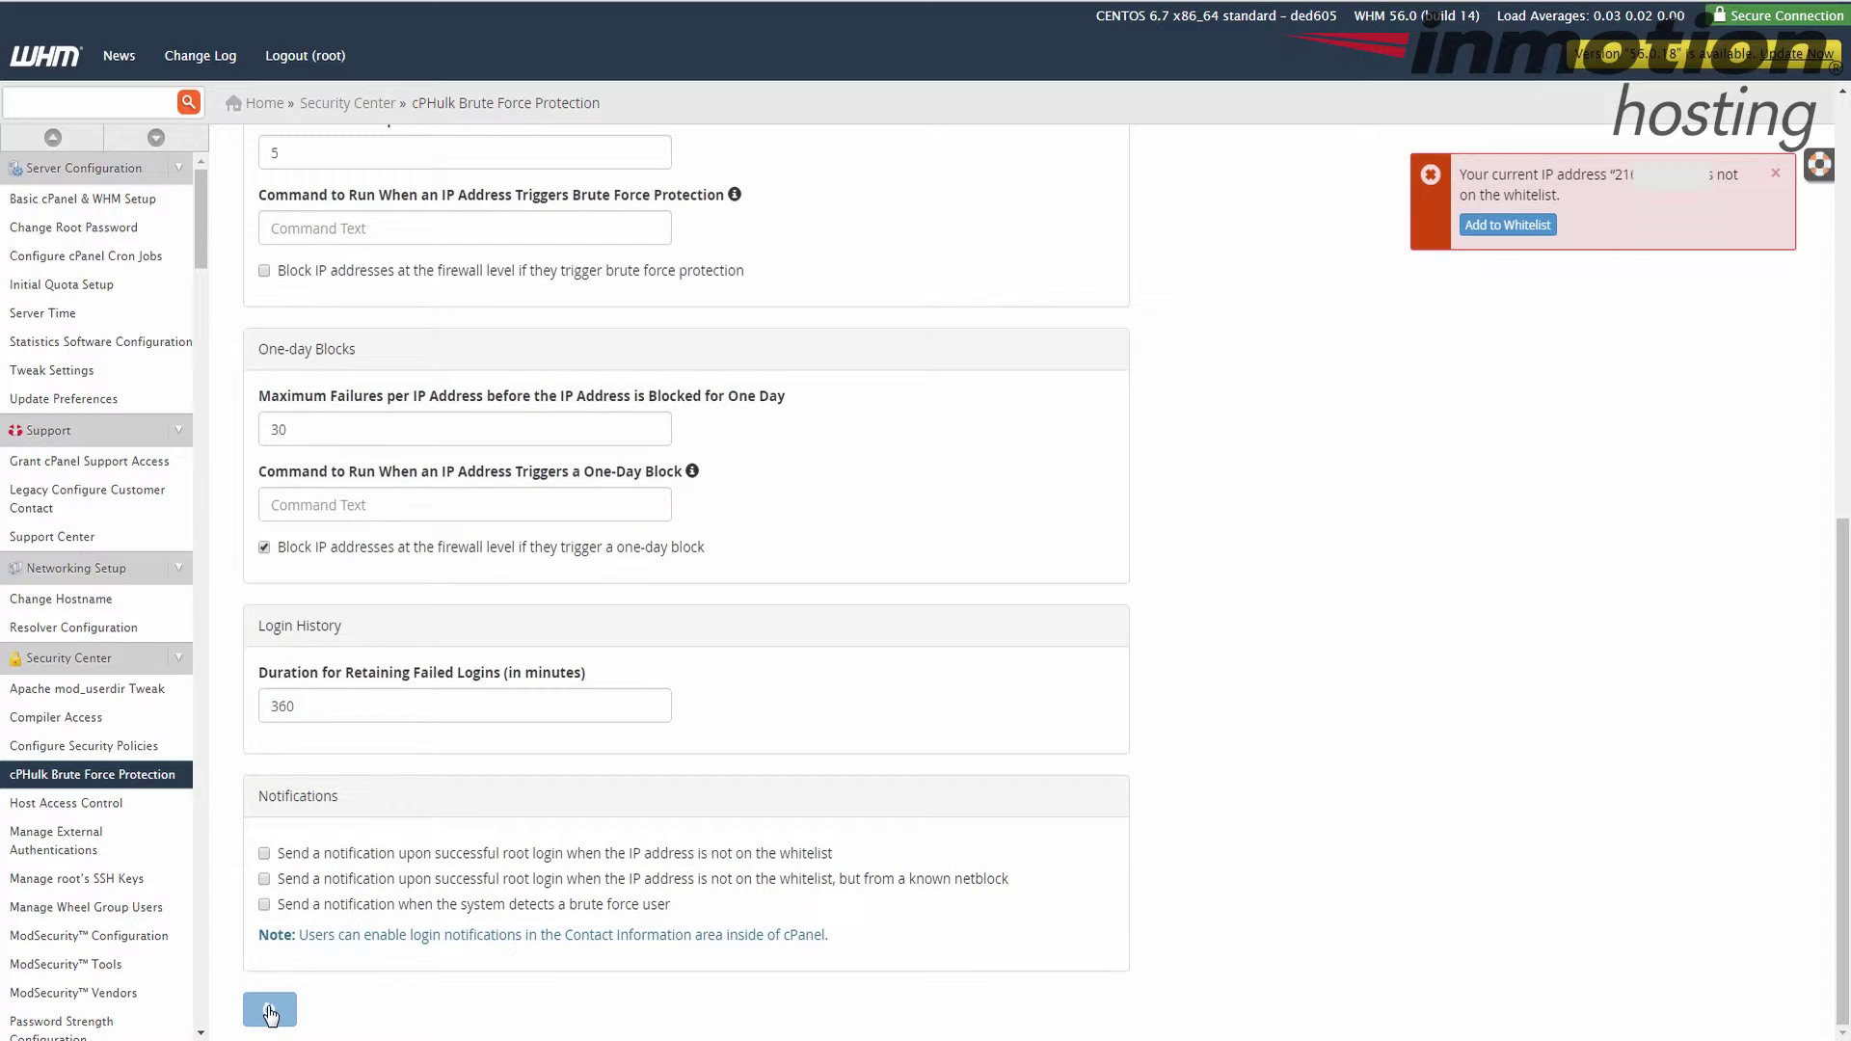